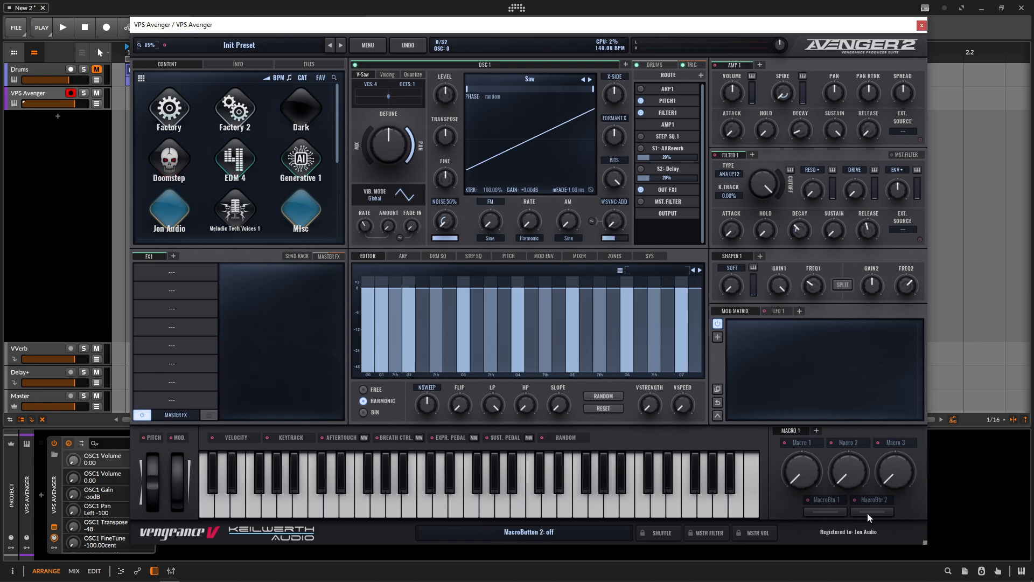
- Add a second macro page and delete it again
{"action": "left_click", "coordinate": [816, 430]}
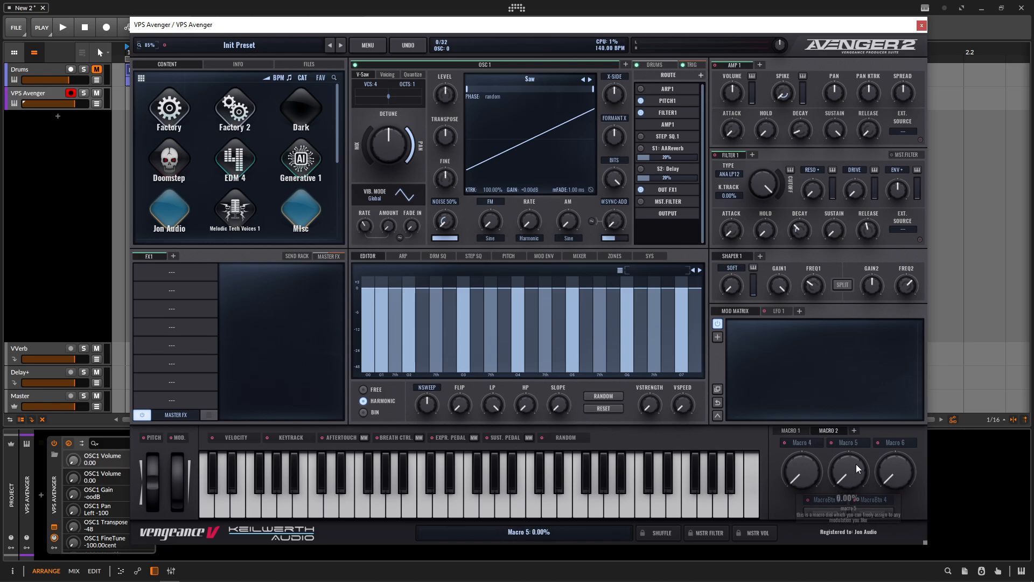
{"action": "right_click", "coordinate": [834, 431]}
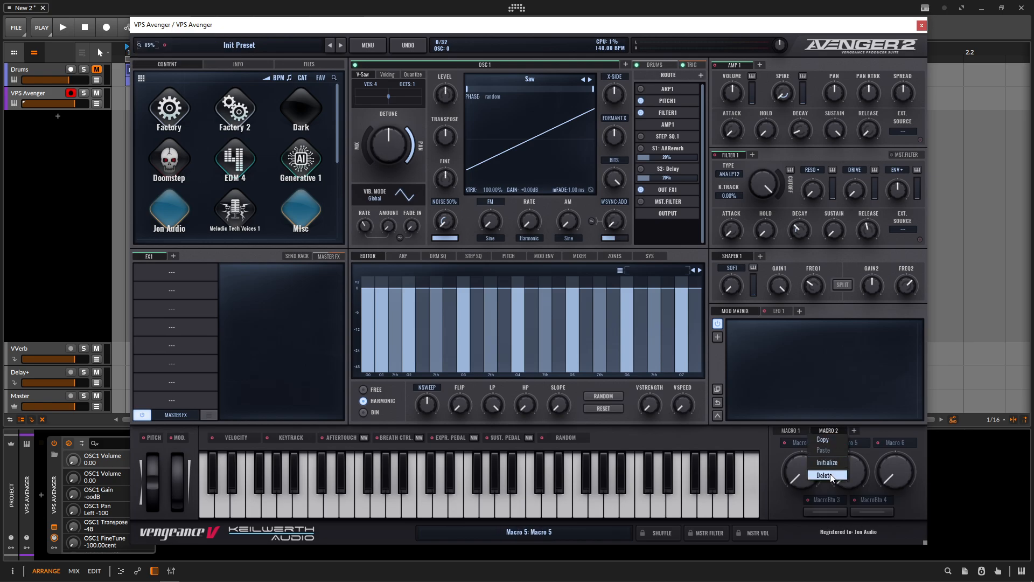
{"action": "left_click", "coordinate": [830, 474]}
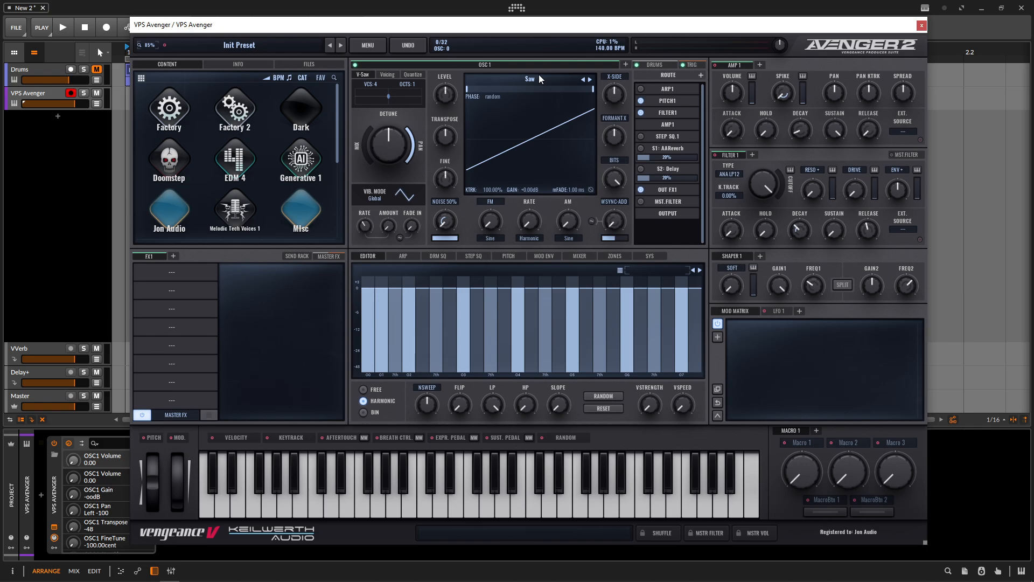
- Raise oscillator 1's V-Saw mix to 100 and enable ARP1 in its route
{"action": "left_click_drag", "start_coordinate": [369, 163], "coordinate": [420, 202]}
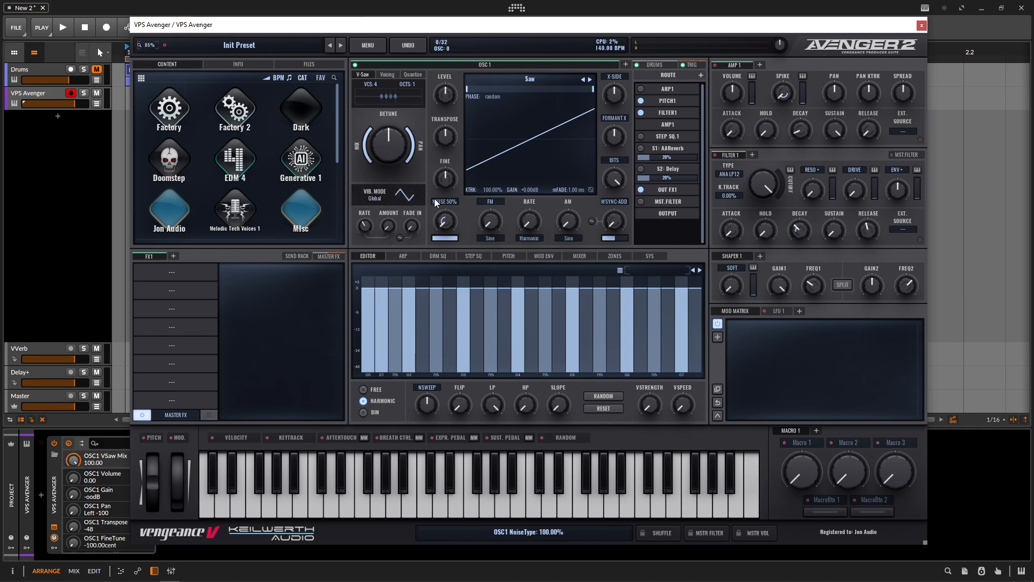
{"action": "left_click", "coordinate": [641, 88]}
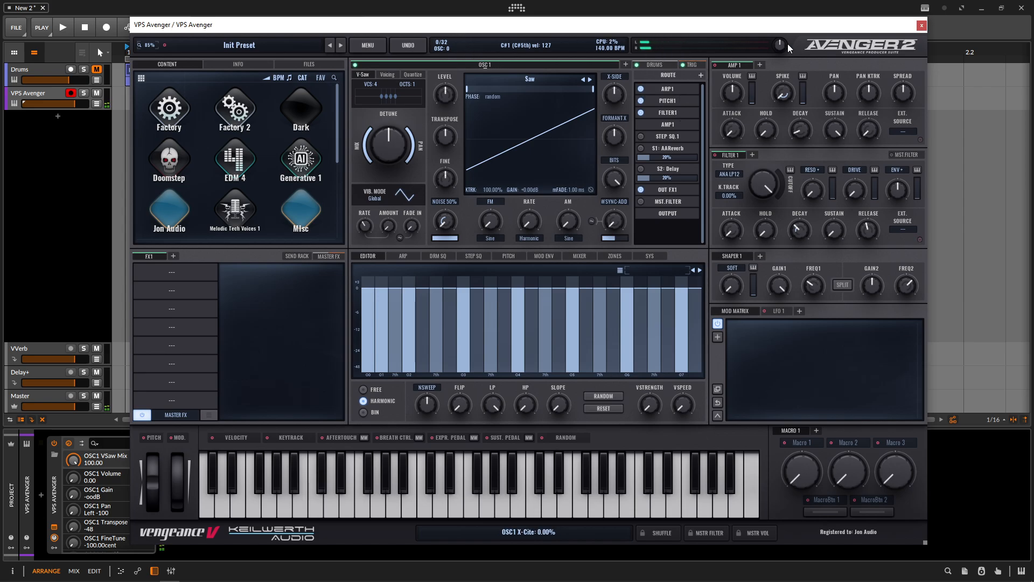
- Set the project tempo to 106 BPM and bring the VPS Avenger window back up
{"action": "left_click", "coordinate": [921, 25]}
{"action": "double_click", "coordinate": [231, 22]}
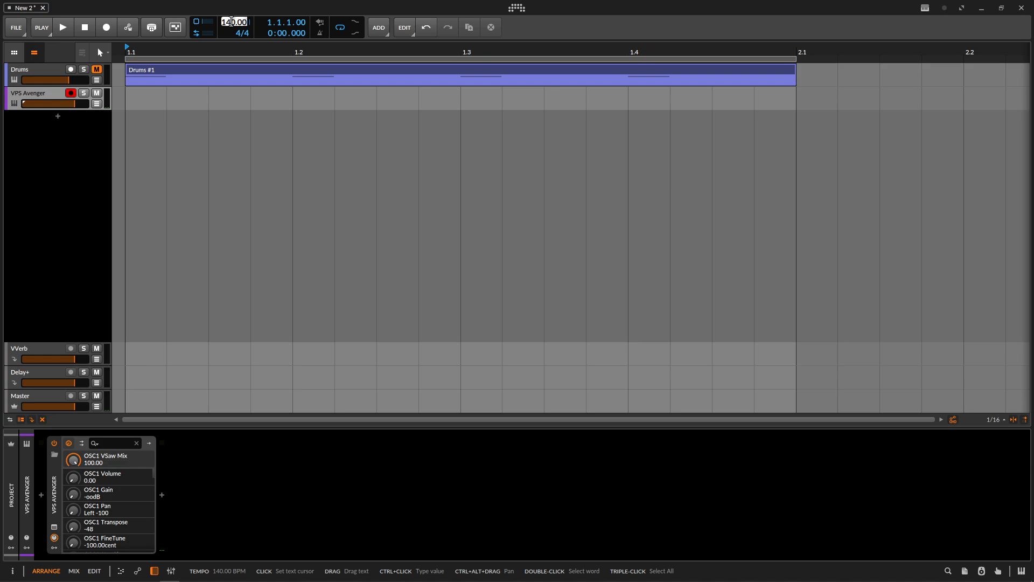
{"action": "type", "text": "1"}
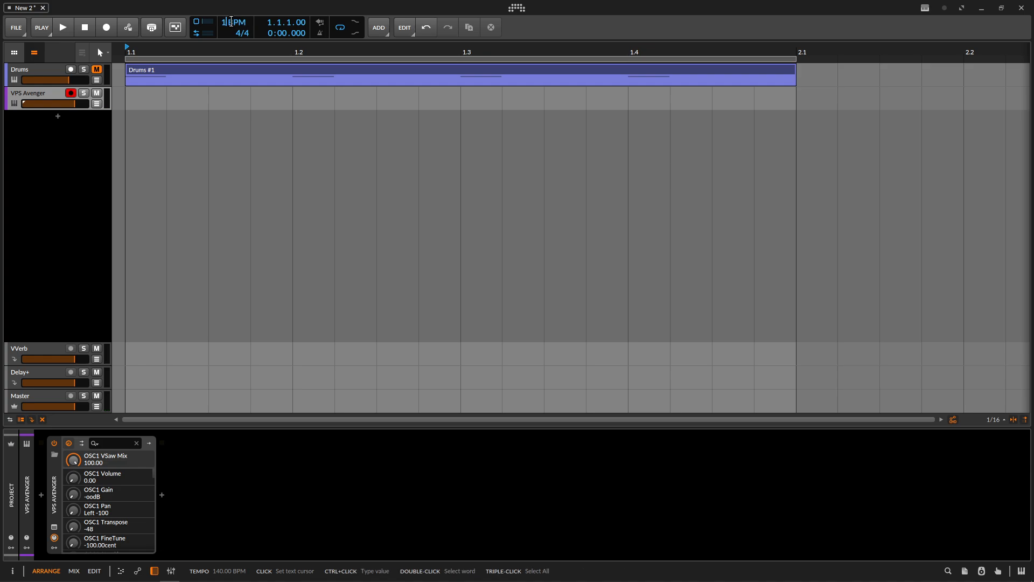
{"action": "type", "text": "06"}
{"action": "key", "text": "Return"}
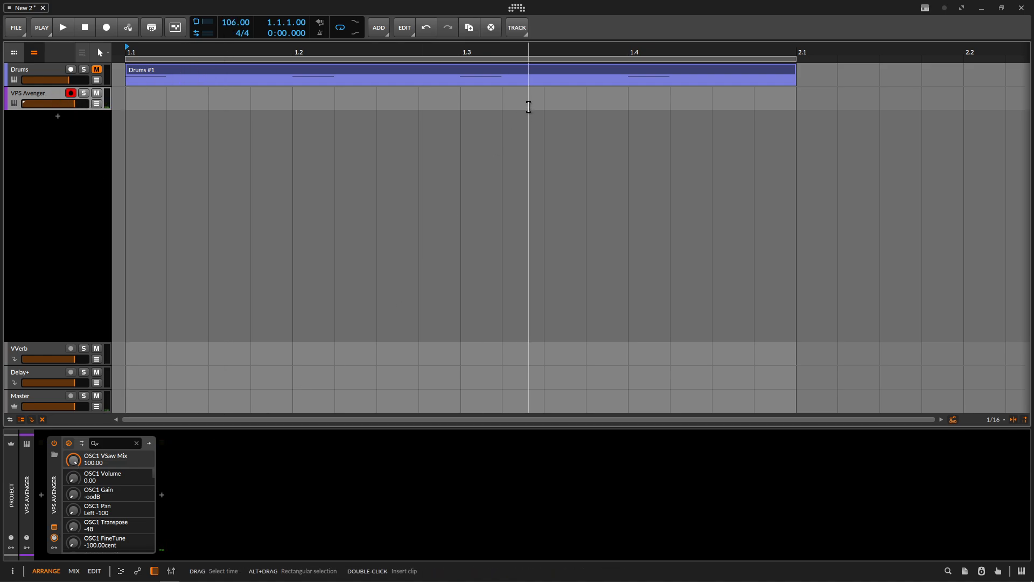
{"action": "key", "text": "ctrl+alt+p"}
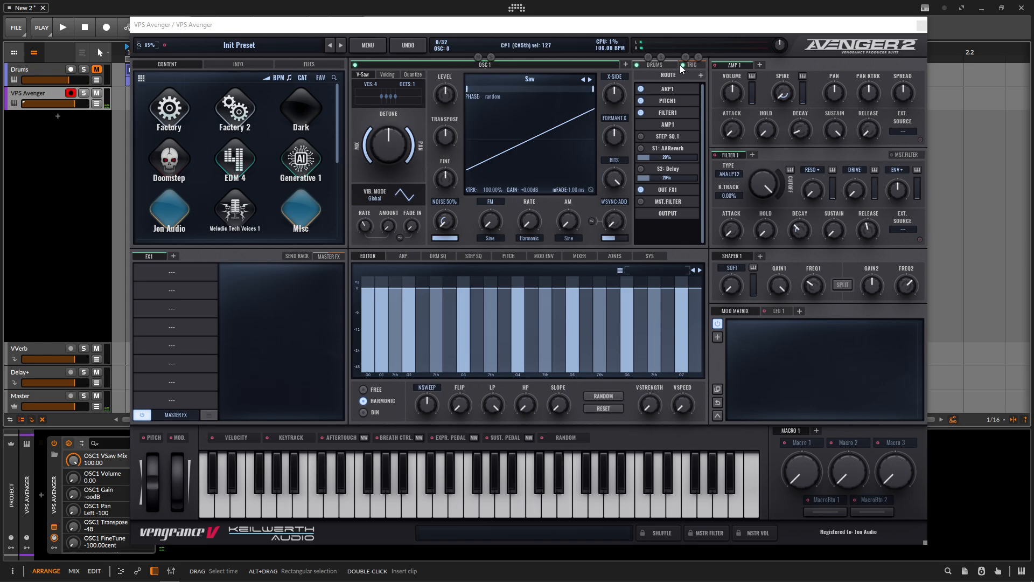
- Increase oscillator 1's V-Saw detune slightly and set its pan spread to about 59%
{"action": "mouse_move", "coordinate": [390, 147]}
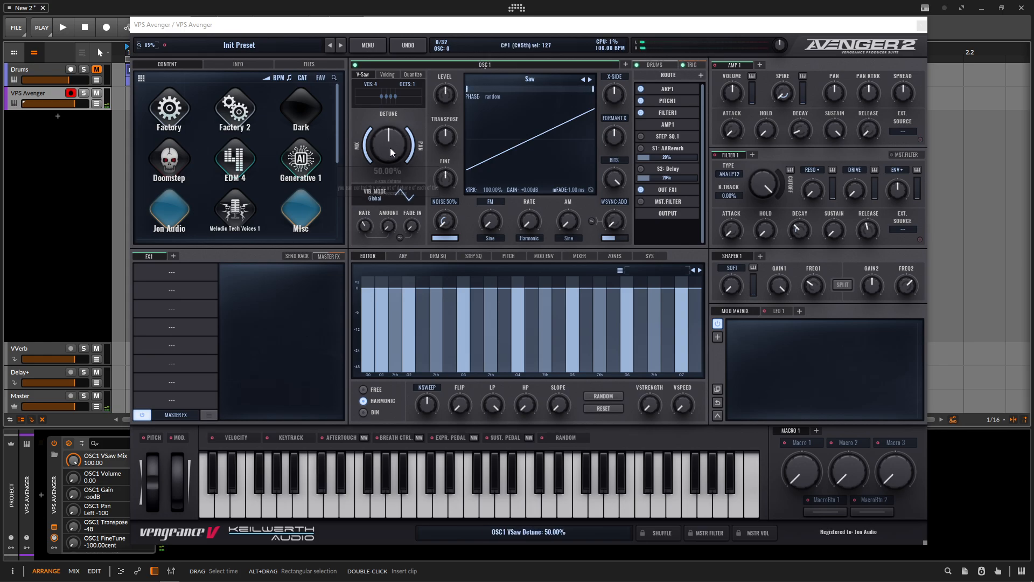
{"action": "left_click_drag", "start_coordinate": [390, 148], "coordinate": [414, 152]}
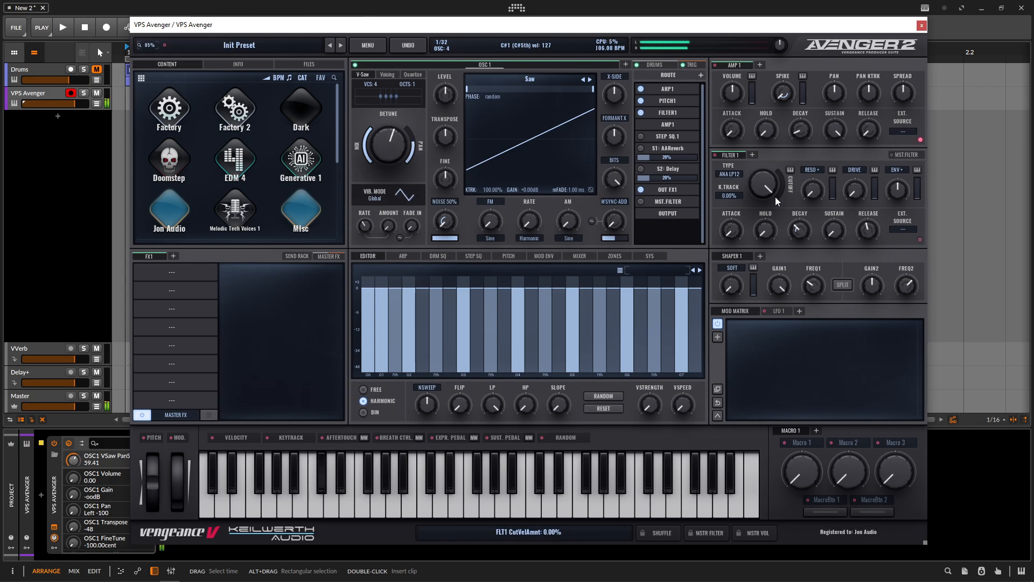
- Lower the Filter 1 cutoff to about 93 Hz and raise its envelope amount to about 36
{"action": "mouse_move", "coordinate": [768, 193]}
{"action": "left_mouse_down"}
{"action": "mouse_move", "coordinate": [893, 241]}
{"action": "mouse_move", "coordinate": [768, 188]}
{"action": "left_mouse_up"}
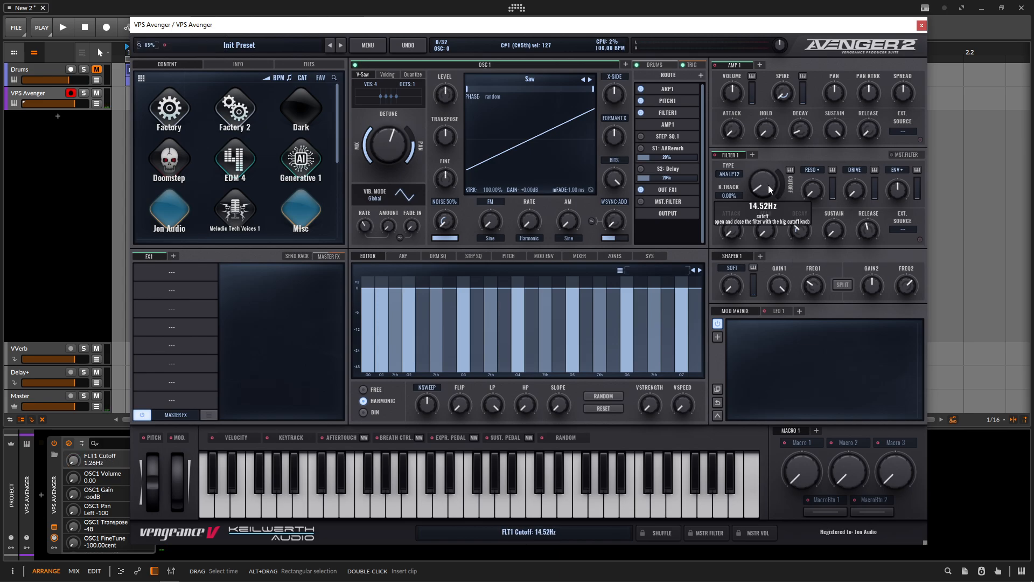
{"action": "left_click_drag", "start_coordinate": [893, 192], "coordinate": [867, 166]}
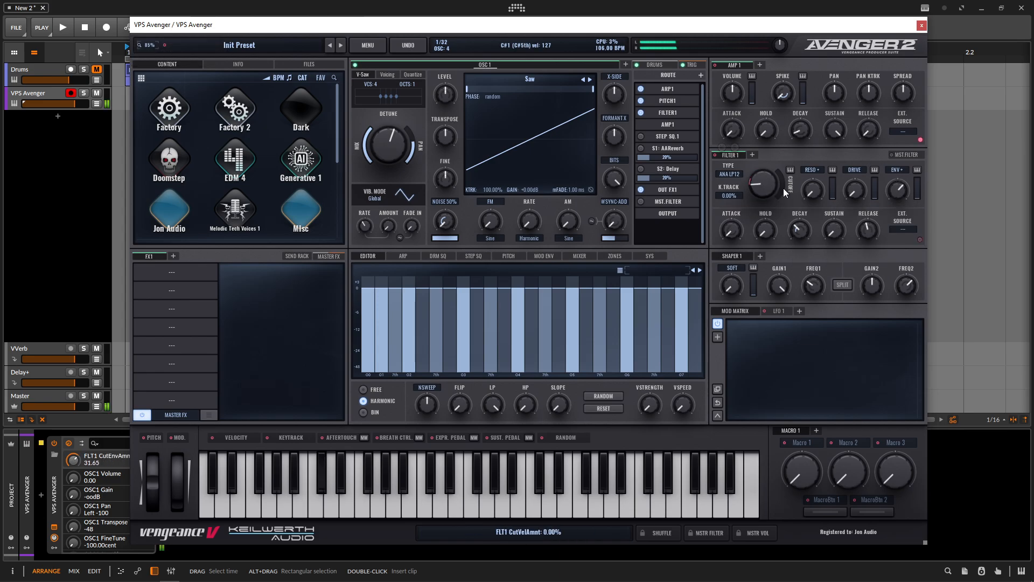
{"action": "left_click_drag", "start_coordinate": [896, 198], "coordinate": [896, 194]}
- Change Filter 1 to type ANA LP24 with about 4.7% resonance and a cutoff of about 90 Hz
{"action": "scroll", "coordinate": [730, 172], "scroll_direction": "down", "scroll_amount": 1}
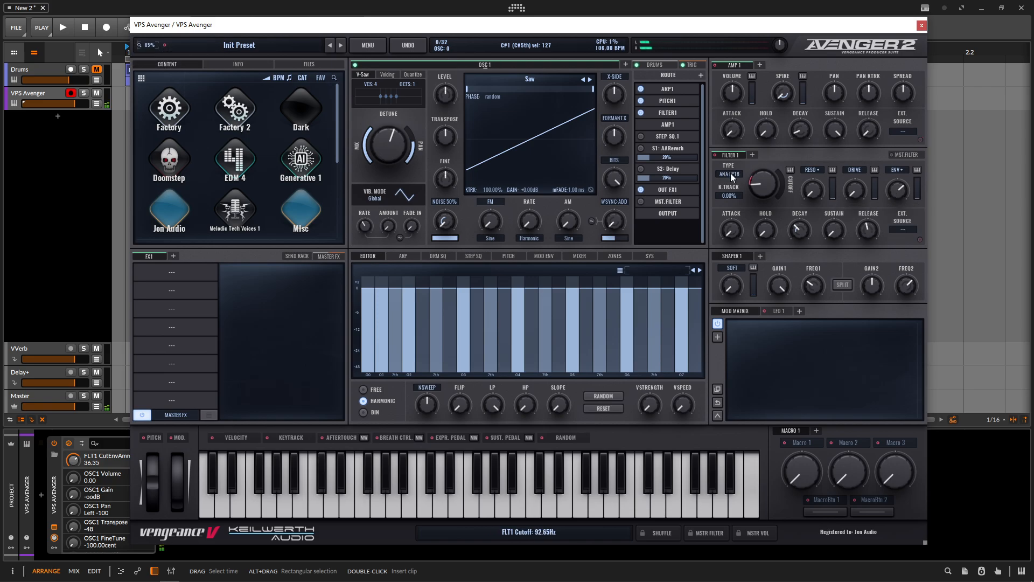
{"action": "scroll", "coordinate": [730, 173], "scroll_direction": "down", "scroll_amount": 1}
{"action": "left_click_drag", "start_coordinate": [815, 195], "coordinate": [813, 189]}
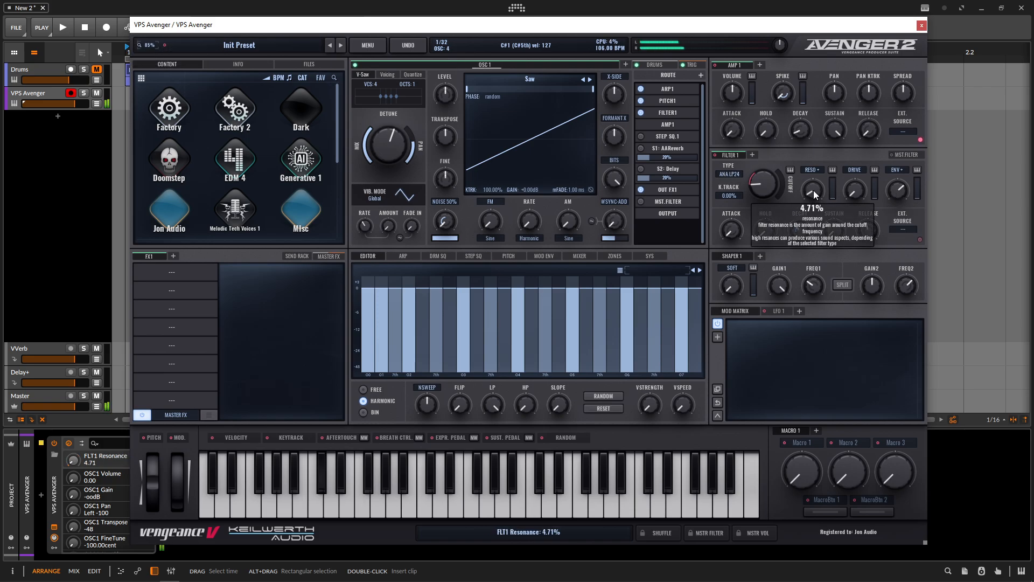
{"action": "left_click", "coordinate": [762, 190]}
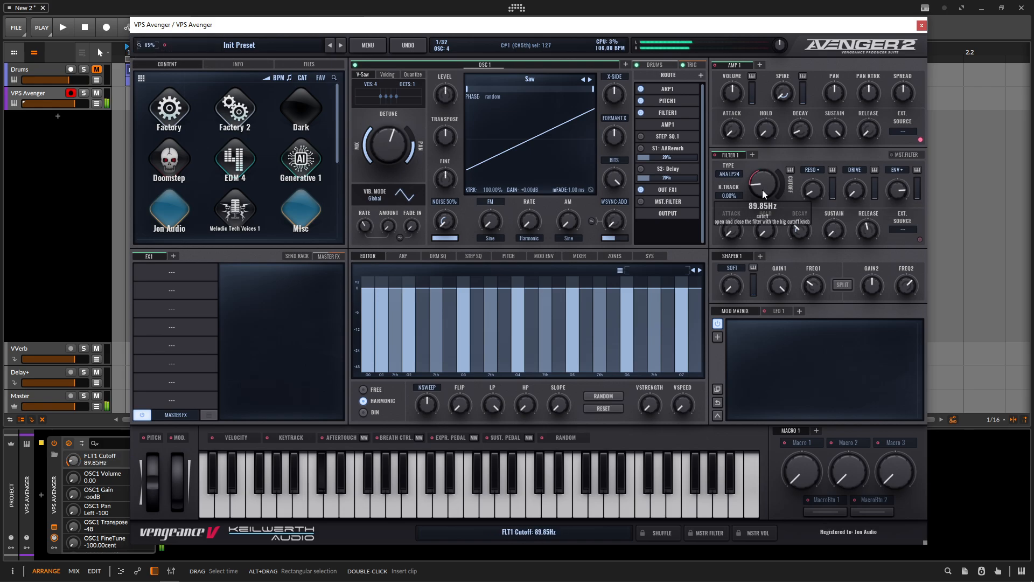
- Insert an Equalizer in the first FX1 slot, with band 1 at about 86 Hz, +6.8 dB and band 2 at about 166 Hz, -1.8 dB
{"action": "left_click", "coordinate": [171, 272]}
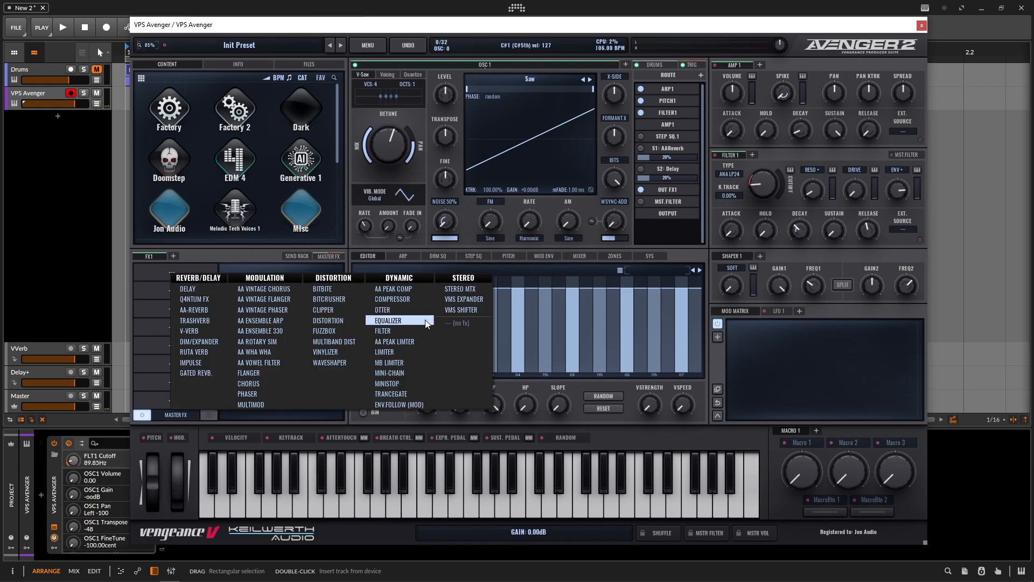
{"action": "left_click", "coordinate": [401, 320]}
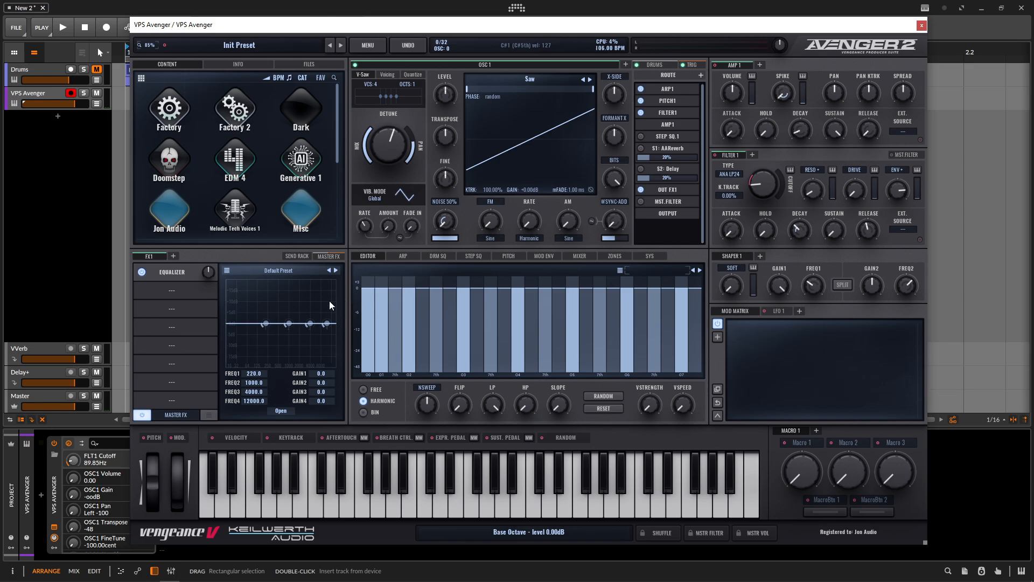
{"action": "left_click", "coordinate": [280, 412]}
{"action": "left_click_drag", "start_coordinate": [480, 322], "coordinate": [434, 302]}
{"action": "left_click_drag", "start_coordinate": [551, 323], "coordinate": [466, 327]}
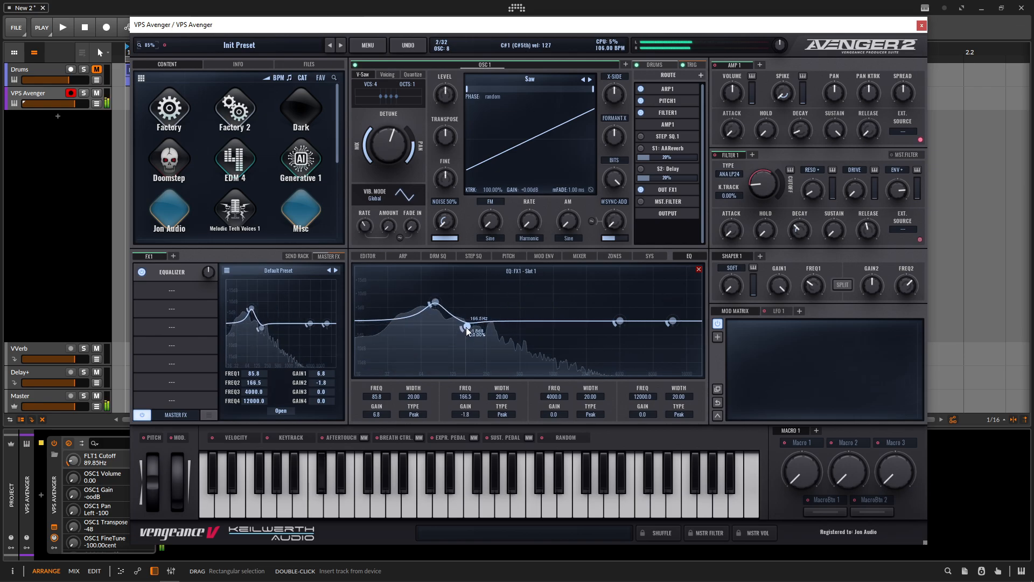
- Insert a Compressor in the second FX1 slot, lower its threshold slightly and set its output gain to +2.78
{"action": "left_click", "coordinate": [182, 292]}
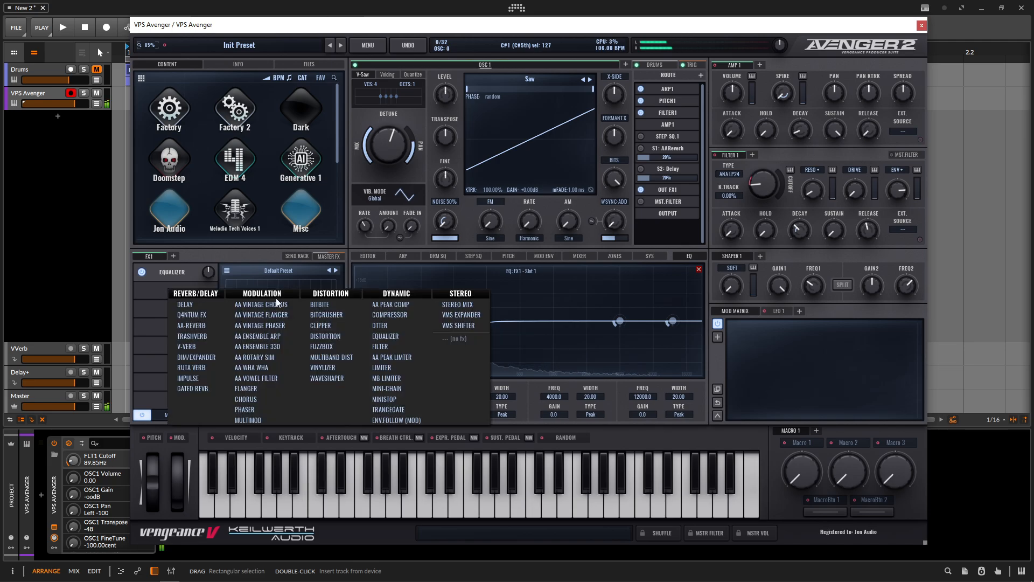
{"action": "left_click", "coordinate": [397, 316]}
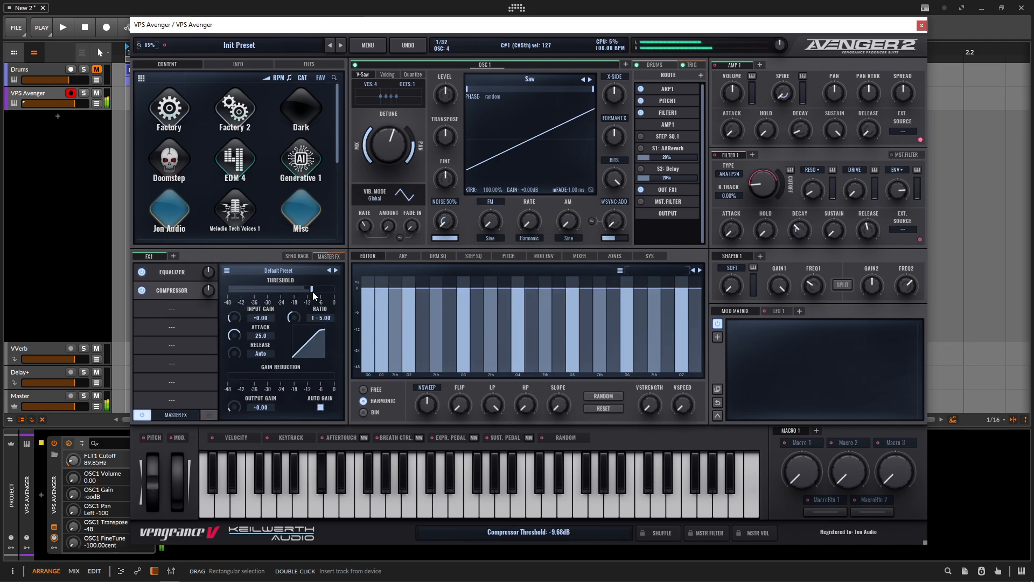
{"action": "left_click_drag", "start_coordinate": [313, 293], "coordinate": [309, 293]}
{"action": "left_click_drag", "start_coordinate": [234, 410], "coordinate": [234, 403]}
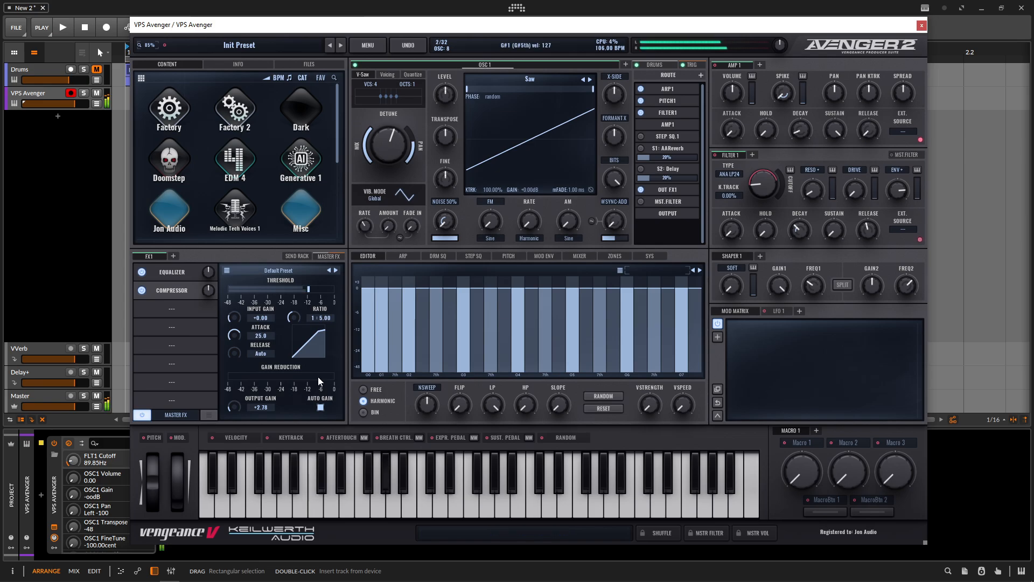
- Load the City Kit into the drums section and enable DRUM SQ in the drum route
{"action": "left_click", "coordinate": [654, 64]}
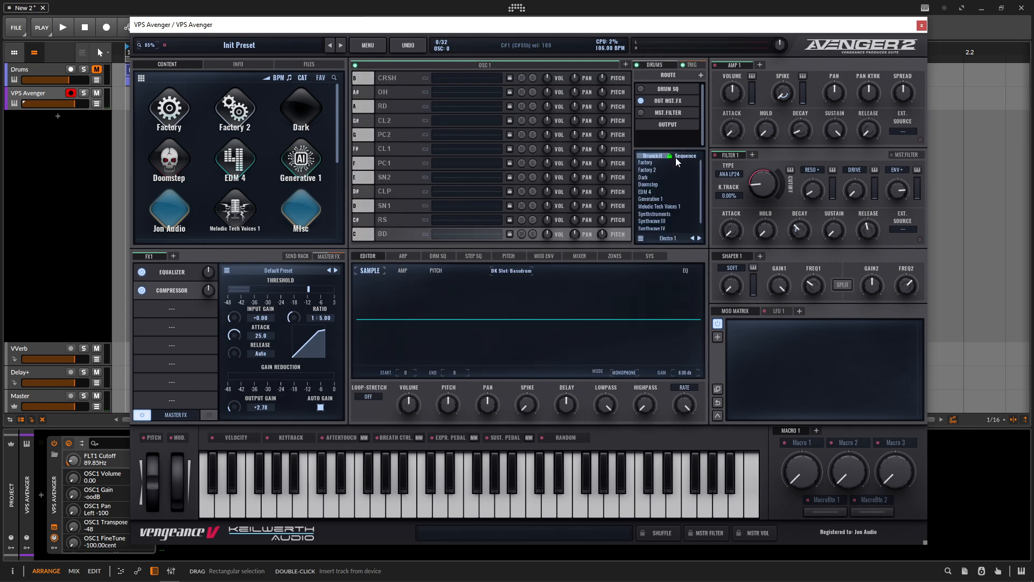
{"action": "double_click", "coordinate": [673, 193]}
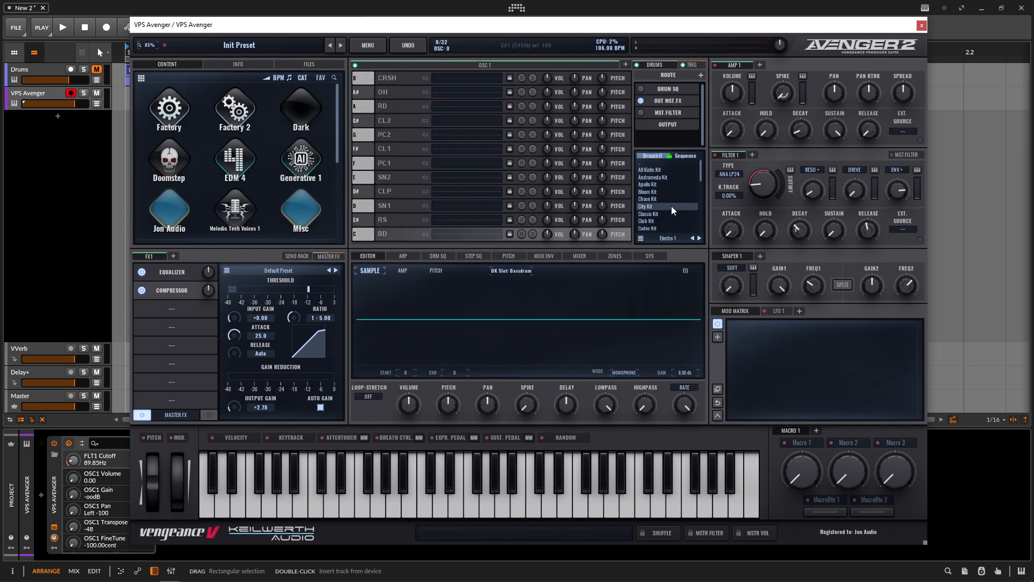
{"action": "left_click", "coordinate": [670, 214]}
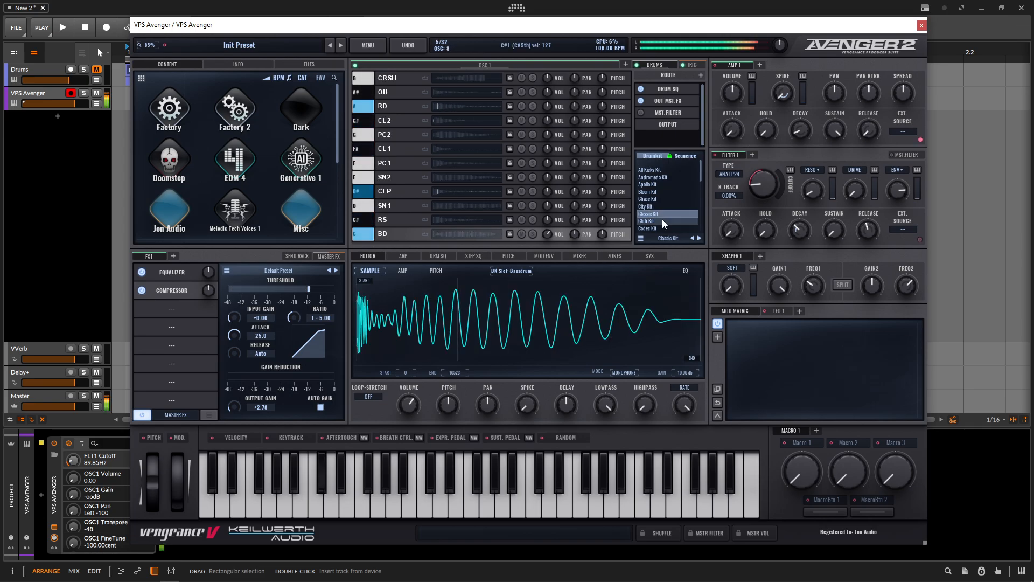
{"action": "left_click", "coordinate": [658, 206]}
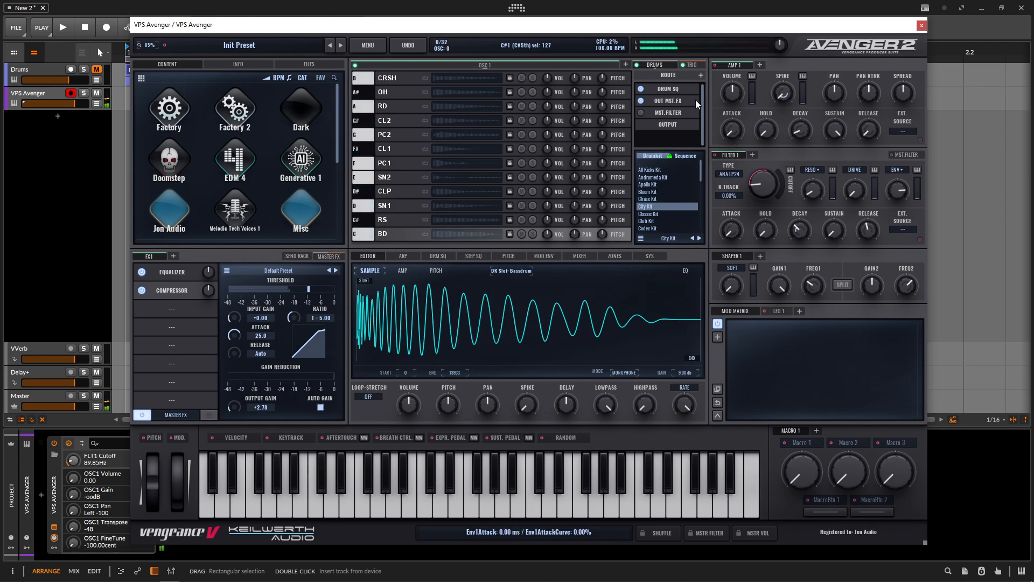
- Check the output destinations available for the drum slots in the route
{"action": "left_click", "coordinate": [674, 99]}
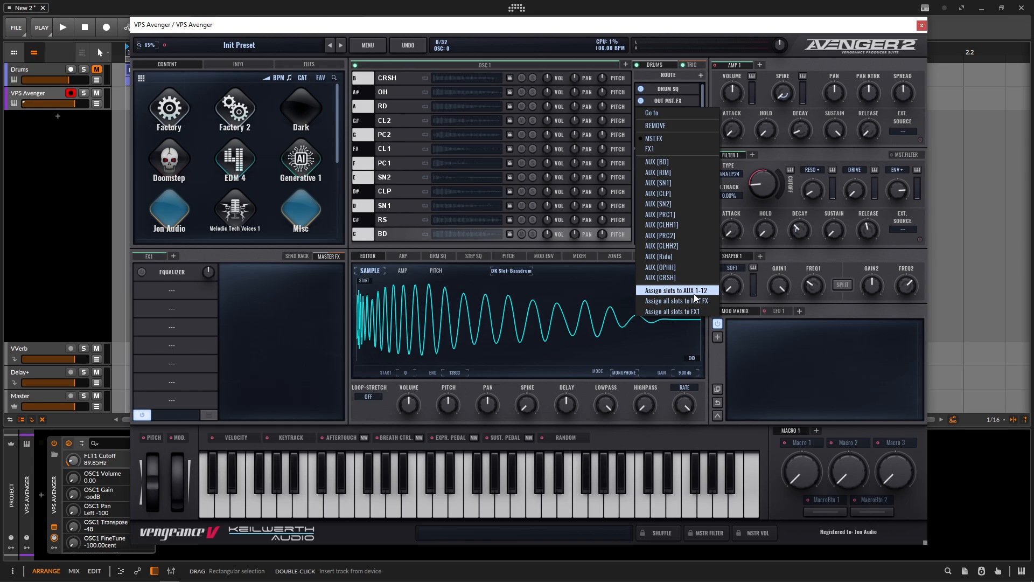
{"action": "left_click", "coordinate": [834, 309]}
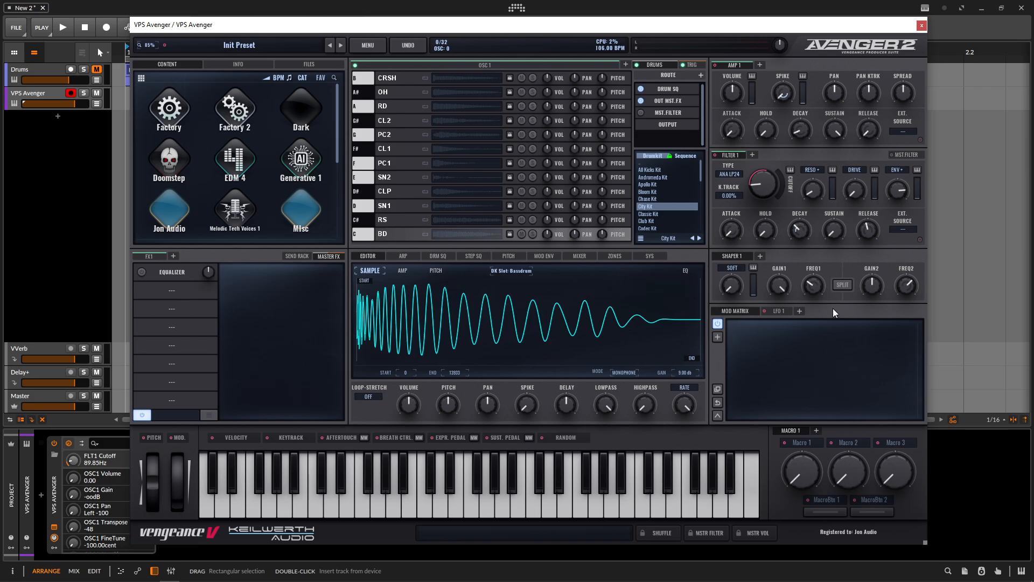
- Close the plug-in window and add all missing multi-output chains to the VPS Avenger device
{"action": "left_click", "coordinate": [919, 28]}
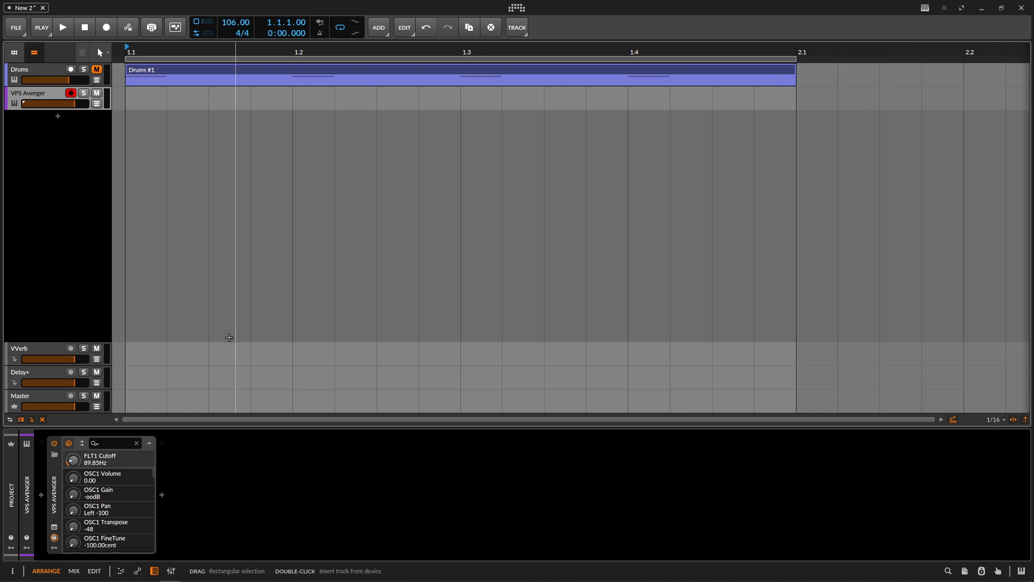
{"action": "left_click", "coordinate": [82, 444]}
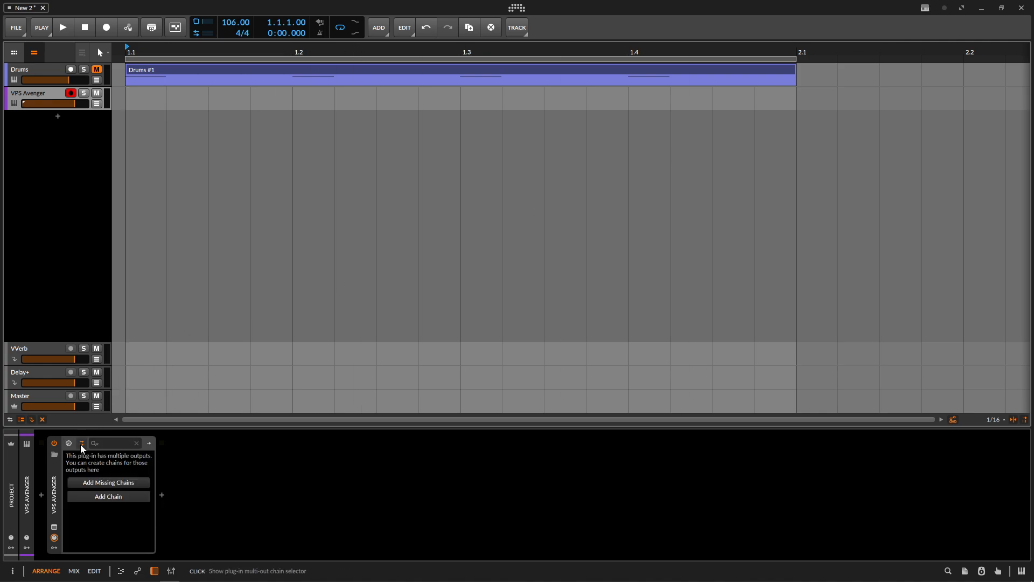
{"action": "left_click", "coordinate": [108, 482]}
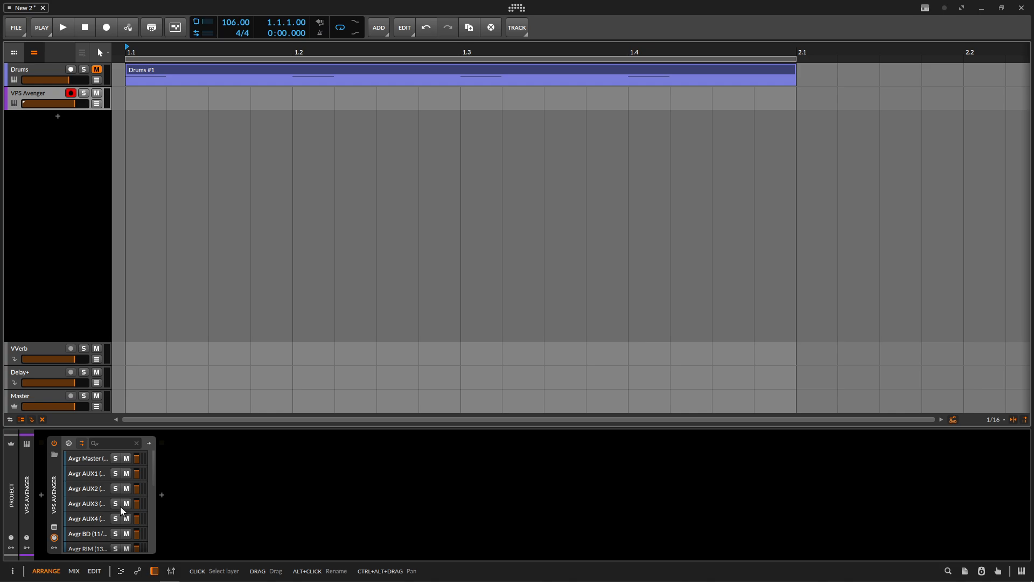
- Look through the VPS Avenger output chains and view the bass drum chain, Avgr BD
{"action": "scroll", "coordinate": [90, 508], "scroll_direction": "down", "scroll_amount": 3}
{"action": "scroll", "coordinate": [90, 532], "scroll_direction": "down", "scroll_amount": 5}
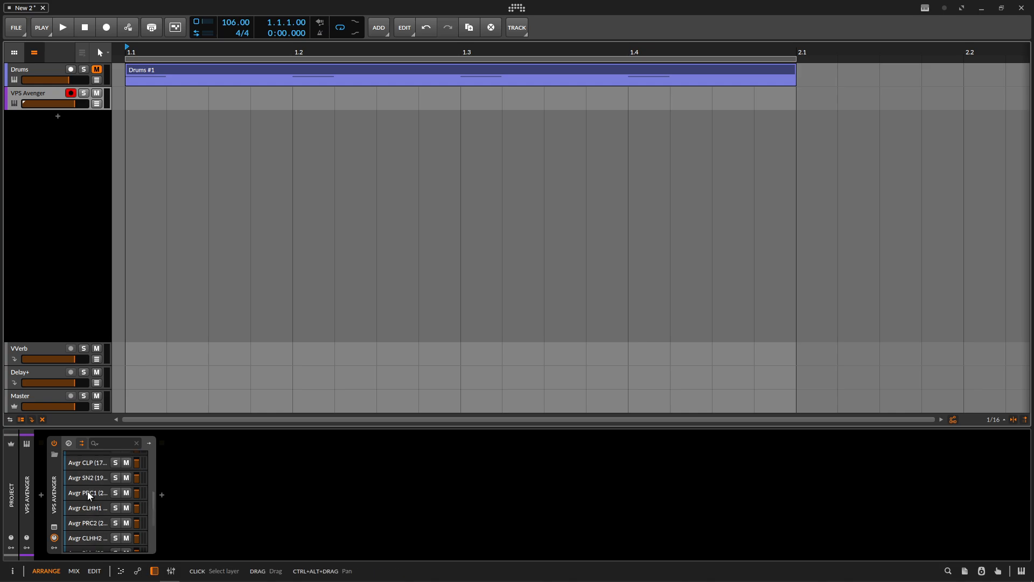
{"action": "scroll", "coordinate": [94, 506], "scroll_direction": "up", "scroll_amount": 5}
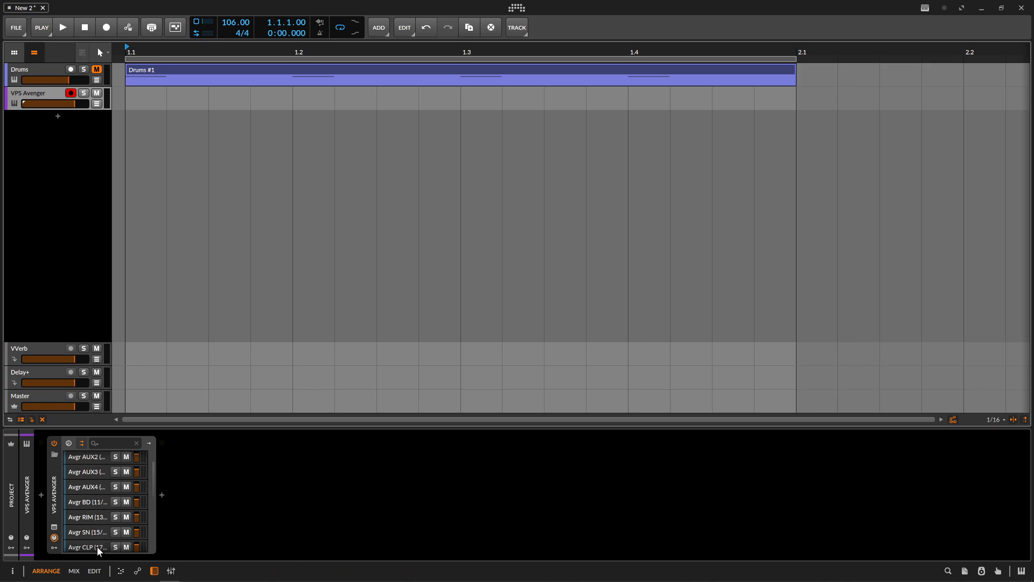
{"action": "left_click", "coordinate": [92, 503]}
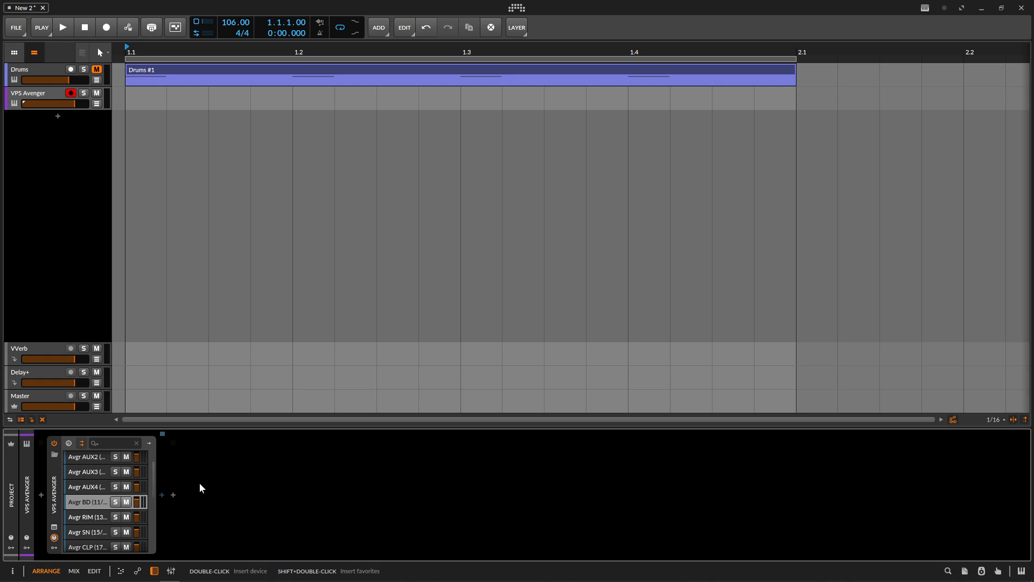
{"action": "left_click", "coordinate": [80, 147]}
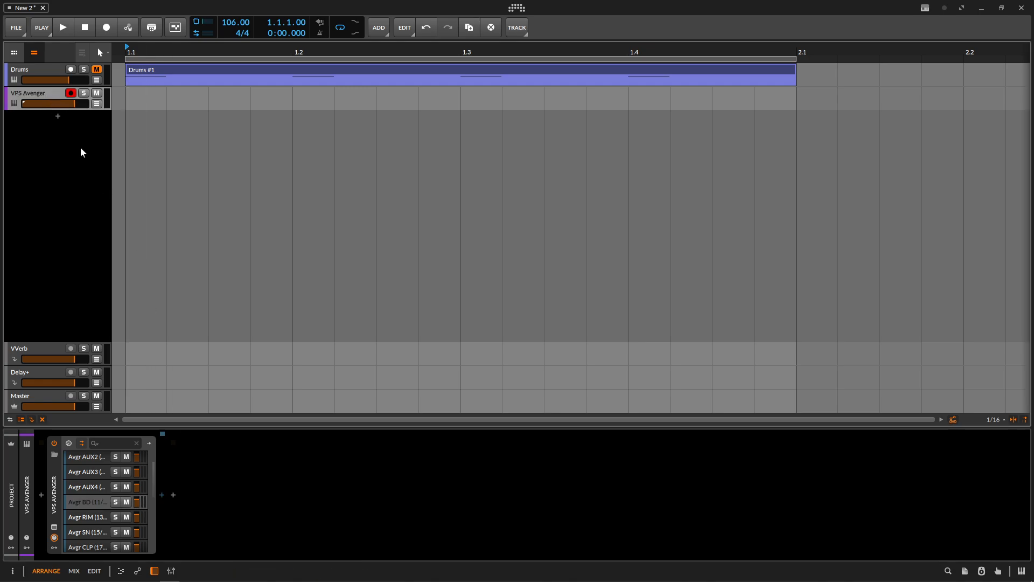
- Reopen the plug-in window and rename oscillator 1 as bass
{"action": "left_click", "coordinate": [54, 526]}
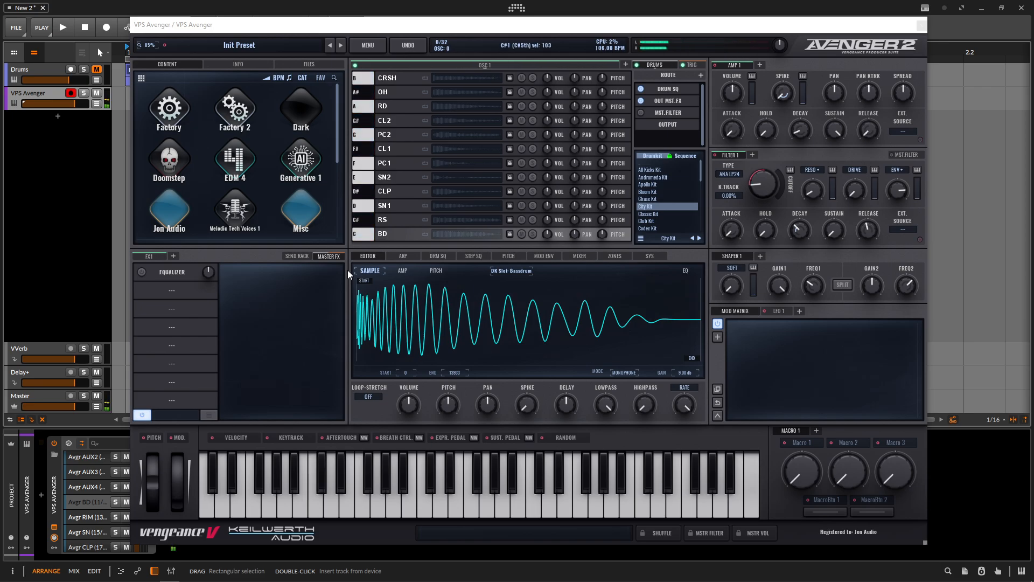
{"action": "left_click", "coordinate": [493, 66]}
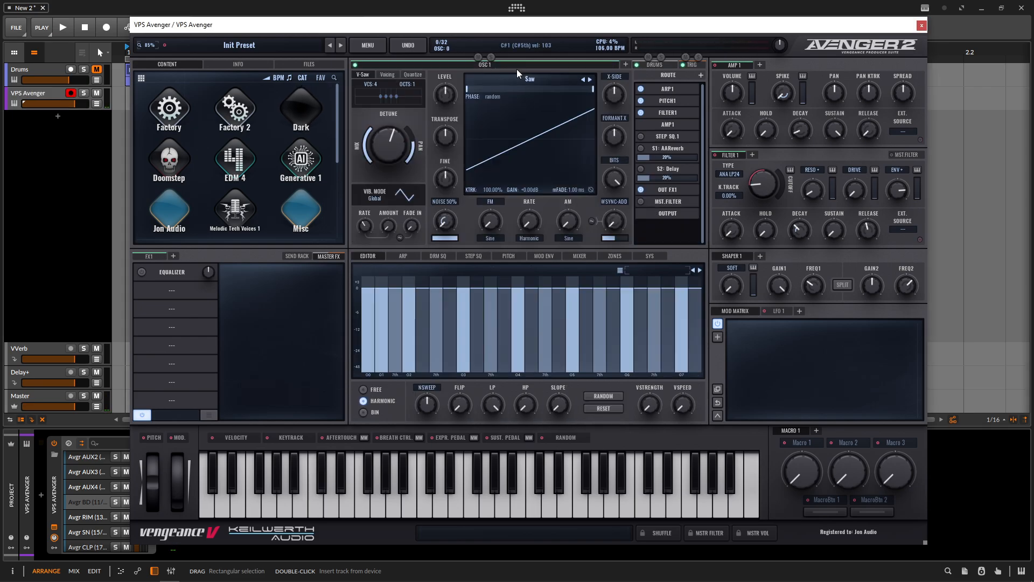
{"action": "double_click", "coordinate": [485, 64]}
{"action": "type", "text": "bas"}
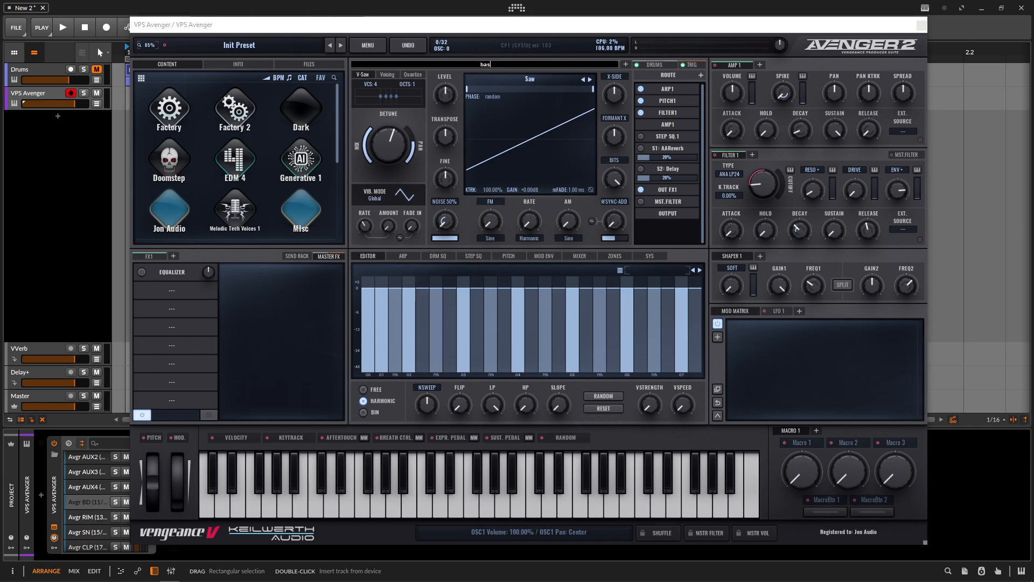
{"action": "type", "text": "s"}
{"action": "key", "text": "Return"}
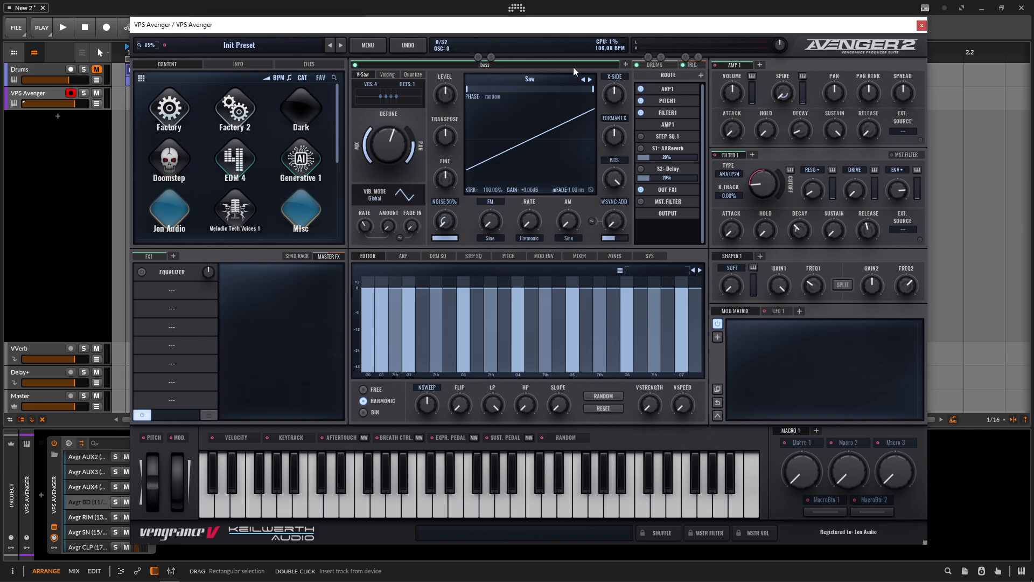
- Route the output of the FX1 effects rack to AUX 1
{"action": "left_click", "coordinate": [151, 257]}
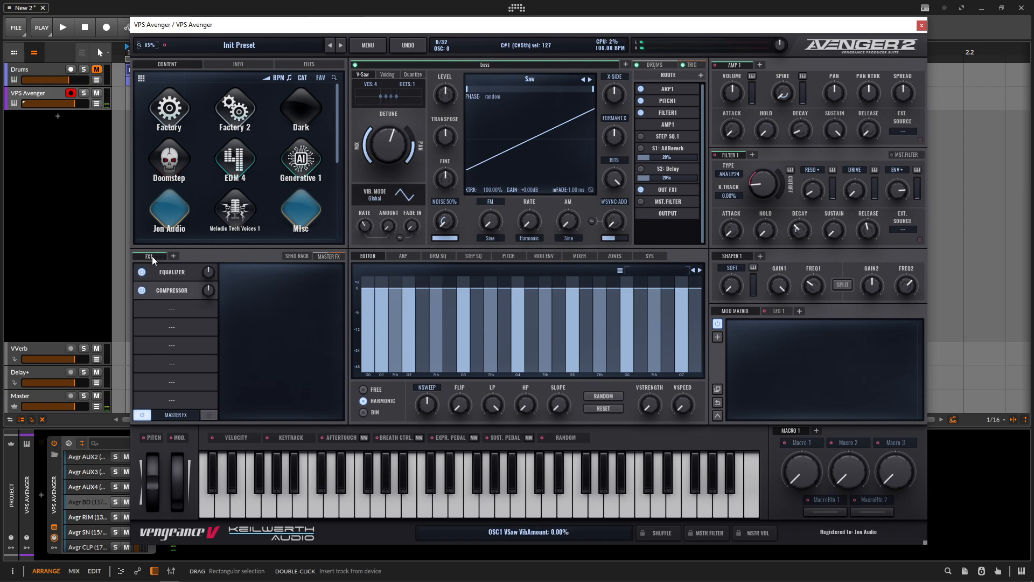
{"action": "left_click", "coordinate": [176, 415]}
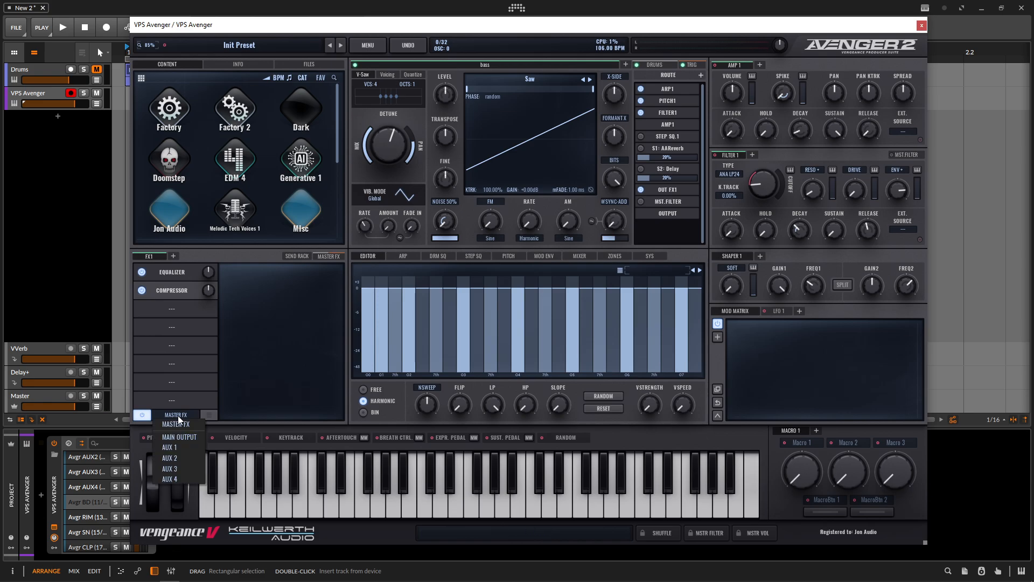
{"action": "left_click", "coordinate": [183, 447]}
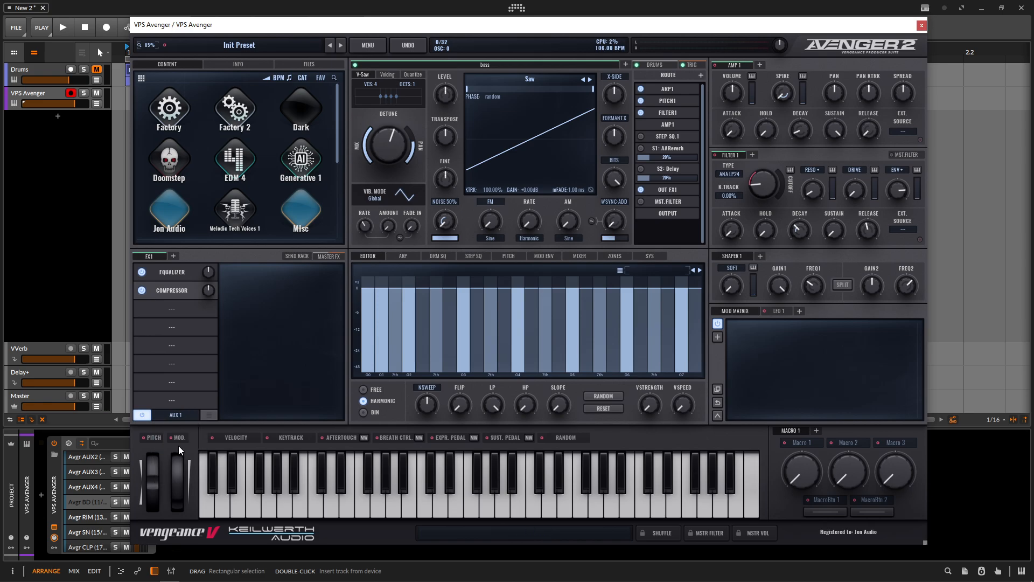
- Close the plug-in window and briefly solo the Avgr AUX1 chain to check the bass signal there
{"action": "left_click", "coordinate": [922, 25]}
{"action": "scroll", "coordinate": [116, 510], "scroll_direction": "up", "scroll_amount": 2}
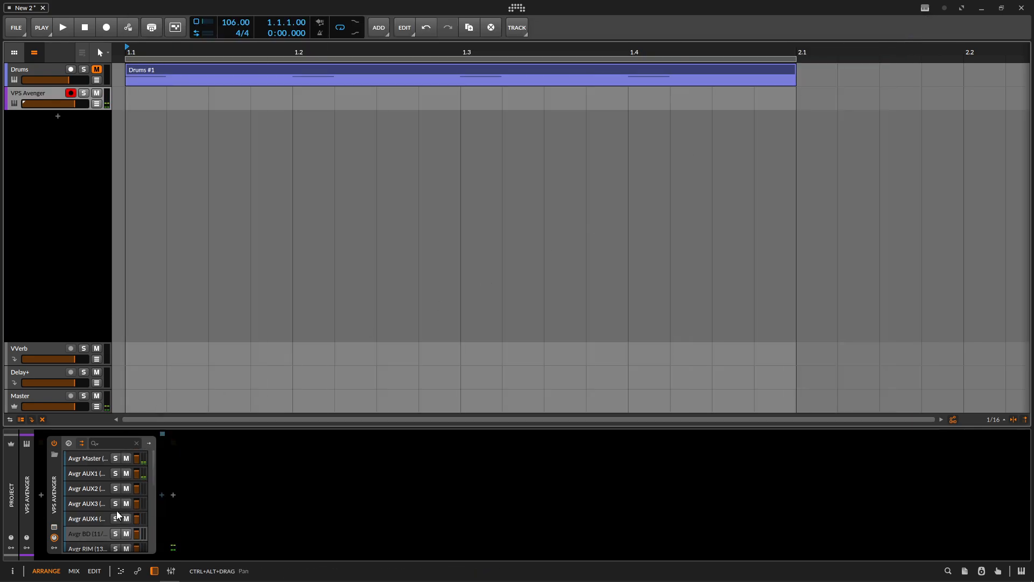
{"action": "left_click", "coordinate": [119, 473]}
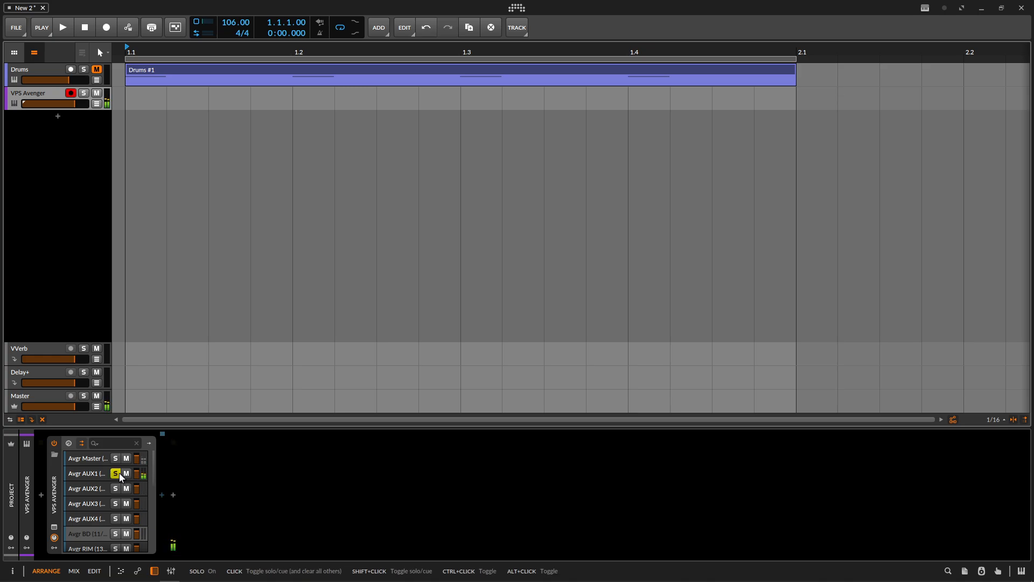
{"action": "left_click", "coordinate": [119, 473]}
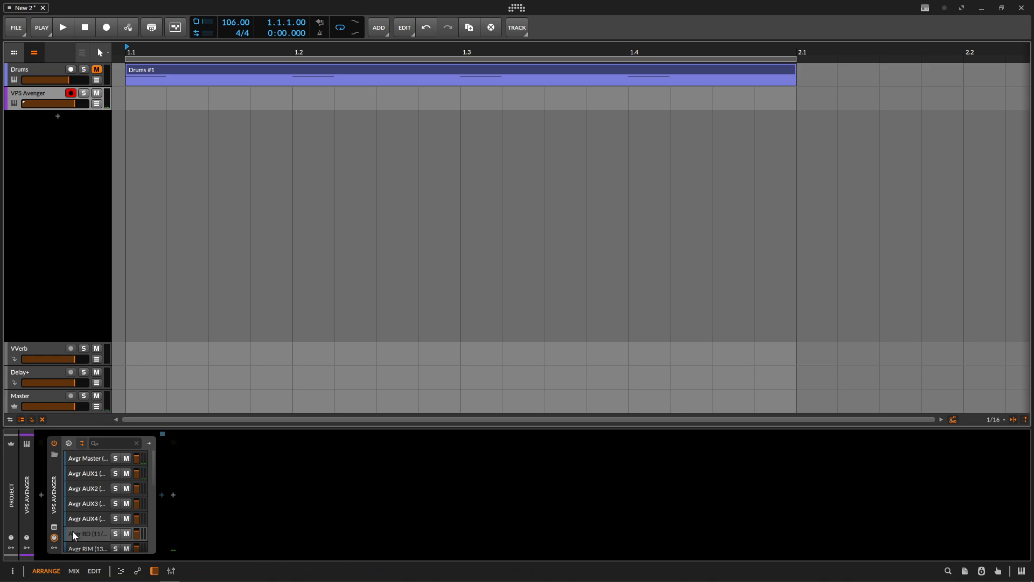
- Reopen the plug-in, pull the DRUMS fader in the mixer fully down and assign MacroBtn 1 to modulate it
{"action": "left_click", "coordinate": [53, 527]}
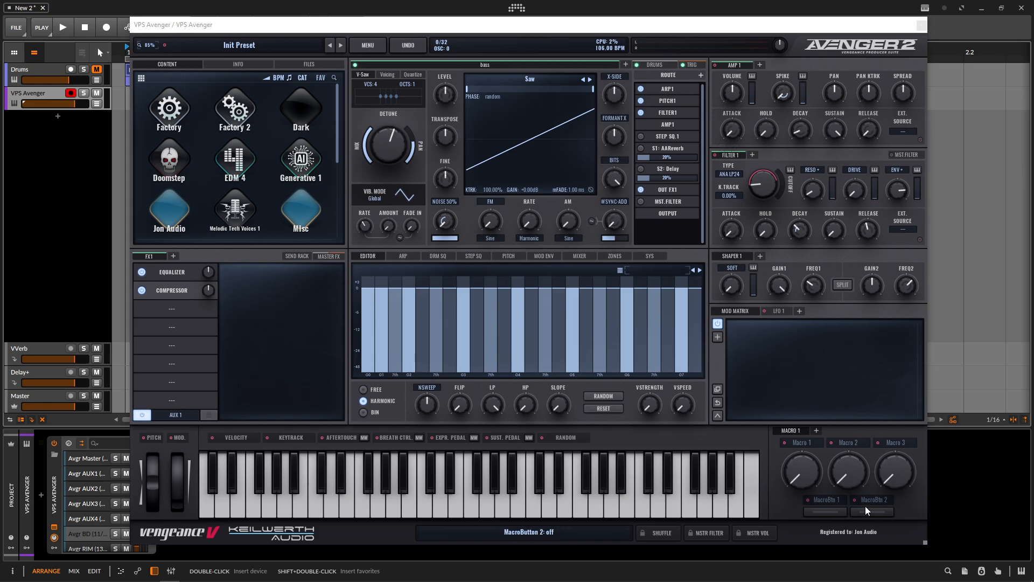
{"action": "left_click", "coordinate": [580, 256]}
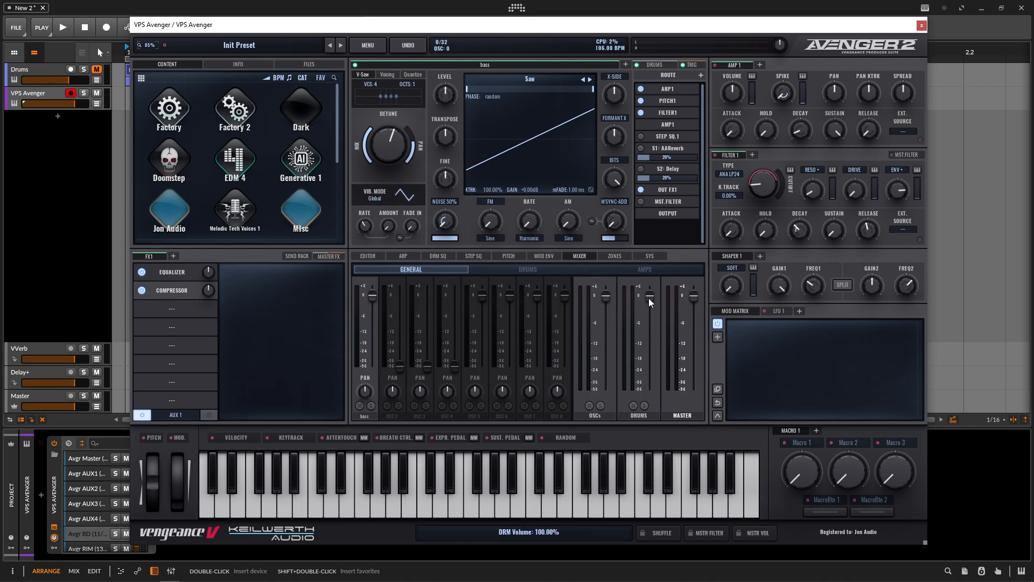
{"action": "left_click_drag", "start_coordinate": [649, 296], "coordinate": [650, 391]}
{"action": "left_click_drag", "start_coordinate": [818, 494], "coordinate": [655, 386]}
- Rename macro button 1 as drums, switch it on and set its DRM Volume modulation amount to about 51
{"action": "double_click", "coordinate": [824, 500]}
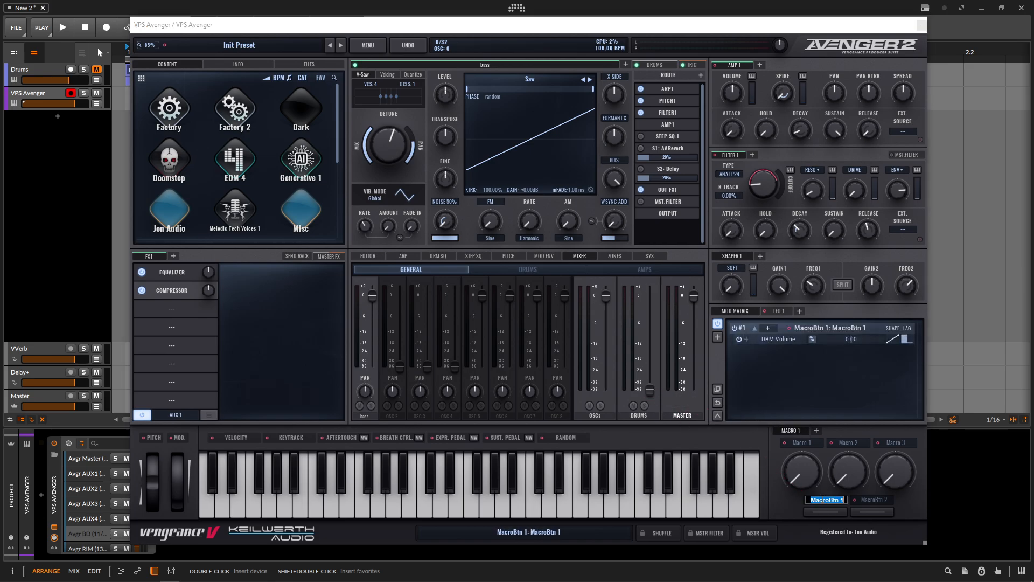
{"action": "type", "text": "drums"}
{"action": "key", "text": "Return"}
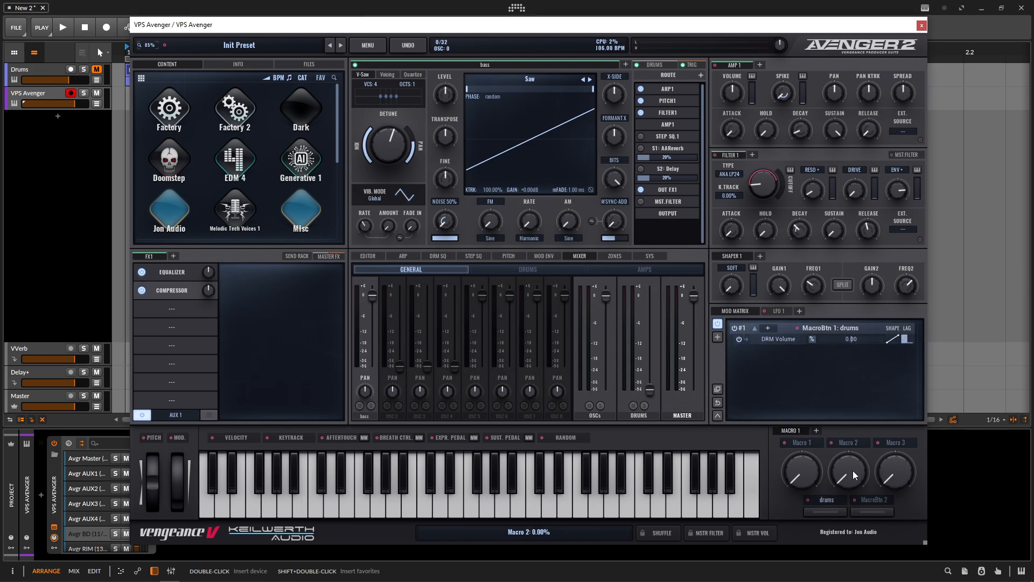
{"action": "left_click", "coordinate": [831, 511]}
{"action": "left_click_drag", "start_coordinate": [855, 337], "coordinate": [867, 341]}
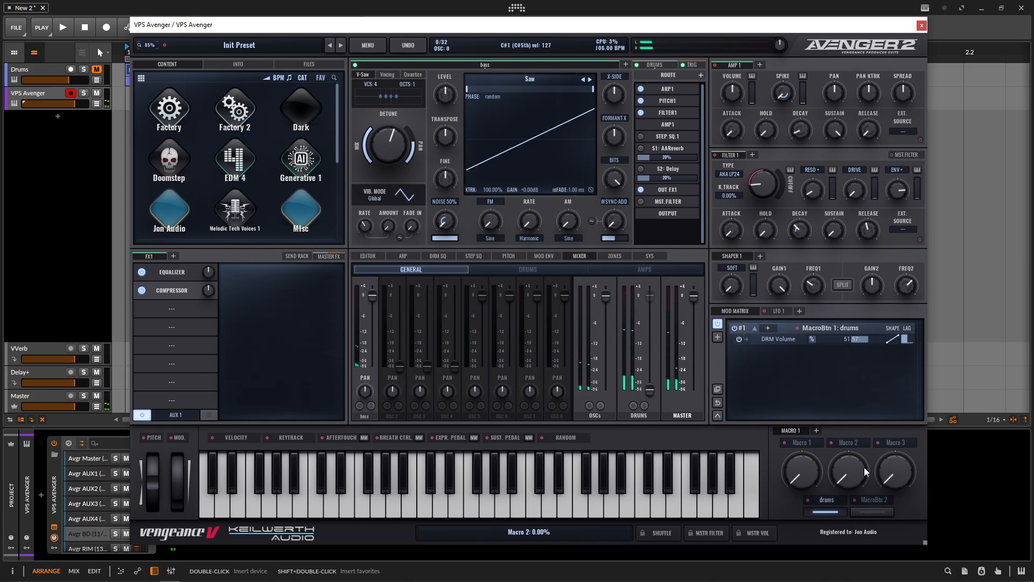
- Rename macro button 2 as bass and assign it to the bass oscillator's volume with its mixer fader fully down
{"action": "double_click", "coordinate": [871, 500]}
{"action": "type", "text": "bass"}
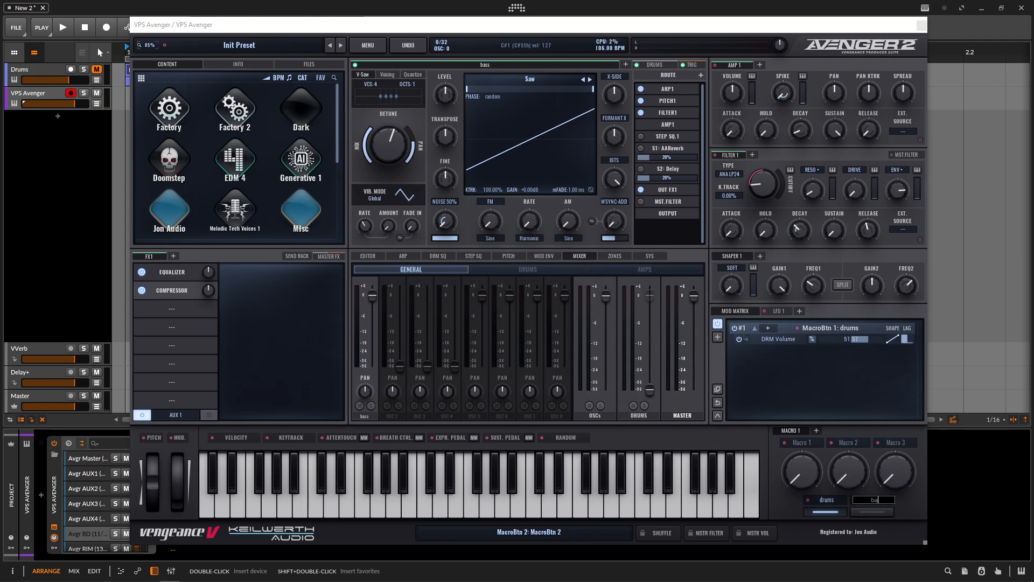
{"action": "key", "text": "Return"}
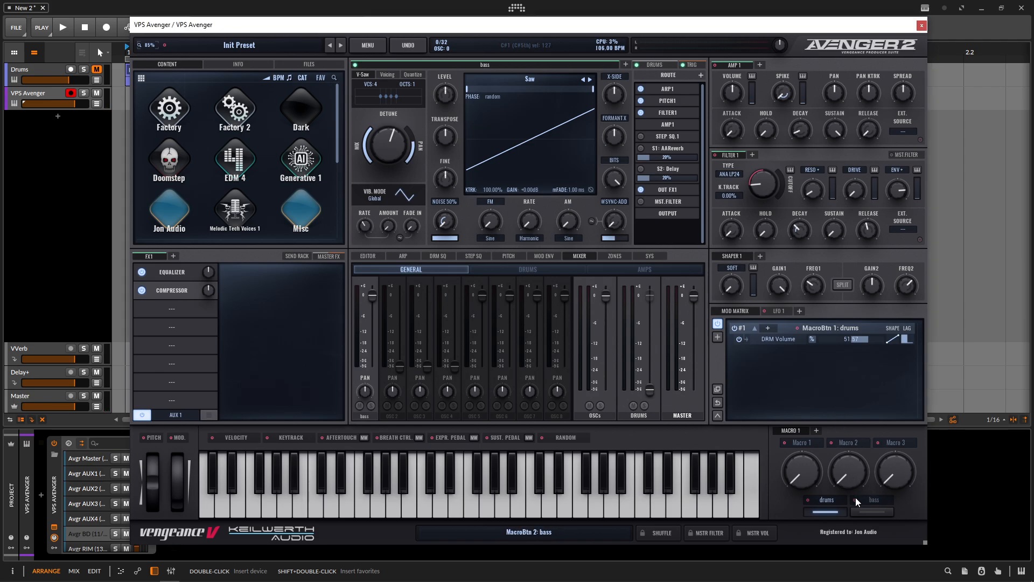
{"action": "left_click_drag", "start_coordinate": [855, 499], "coordinate": [372, 383]}
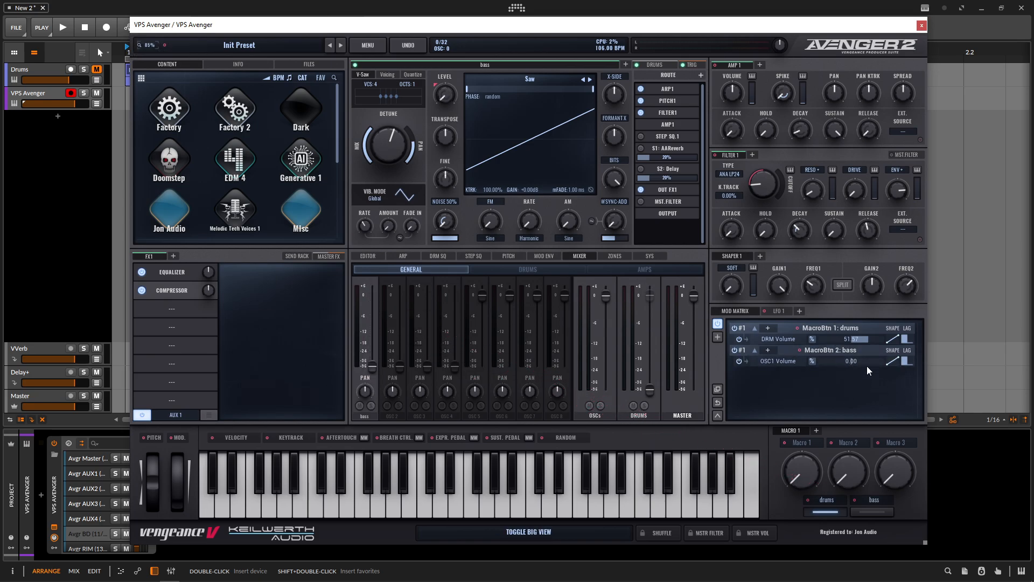
- Switch on the bass macro button and set its OSC1 Volume modulation amount to about 51
{"action": "left_click", "coordinate": [871, 510]}
{"action": "left_click_drag", "start_coordinate": [854, 359], "coordinate": [871, 360]}
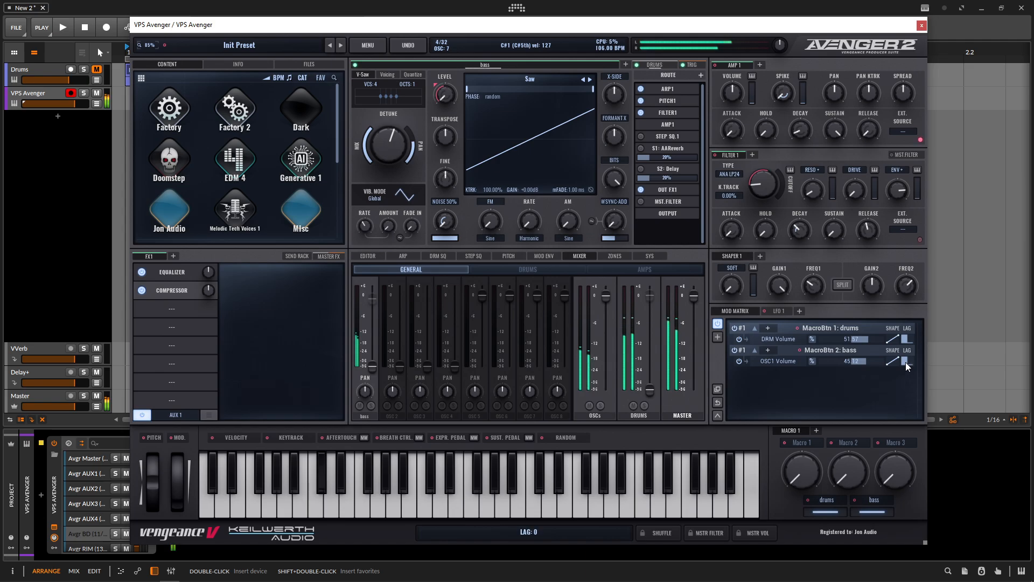
{"action": "left_click_drag", "start_coordinate": [864, 362], "coordinate": [867, 361]}
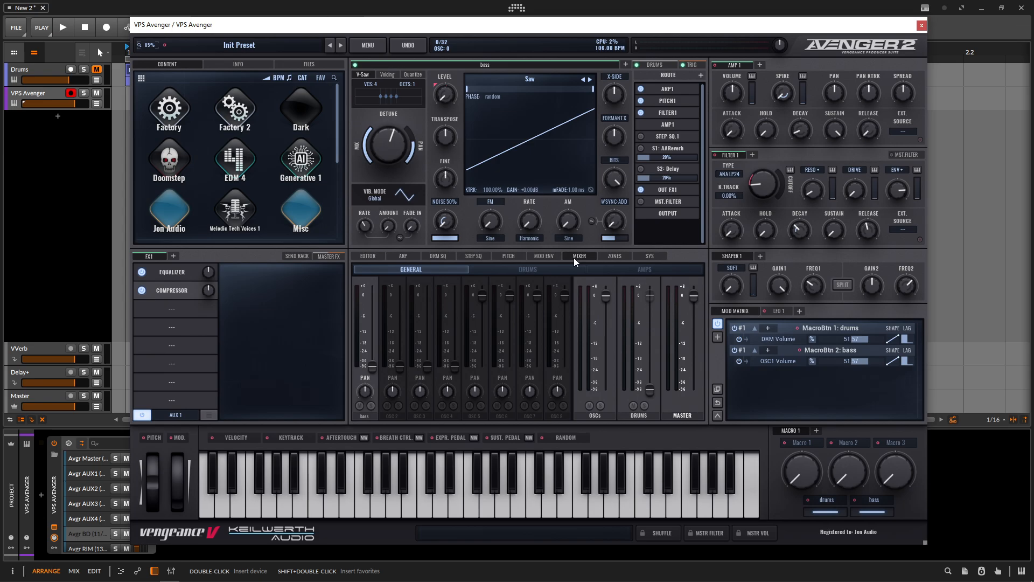
- Shorten the bass key zone to end where the Drums zone ends, and set ARP 1's end note to B 1
{"action": "left_click", "coordinate": [614, 256]}
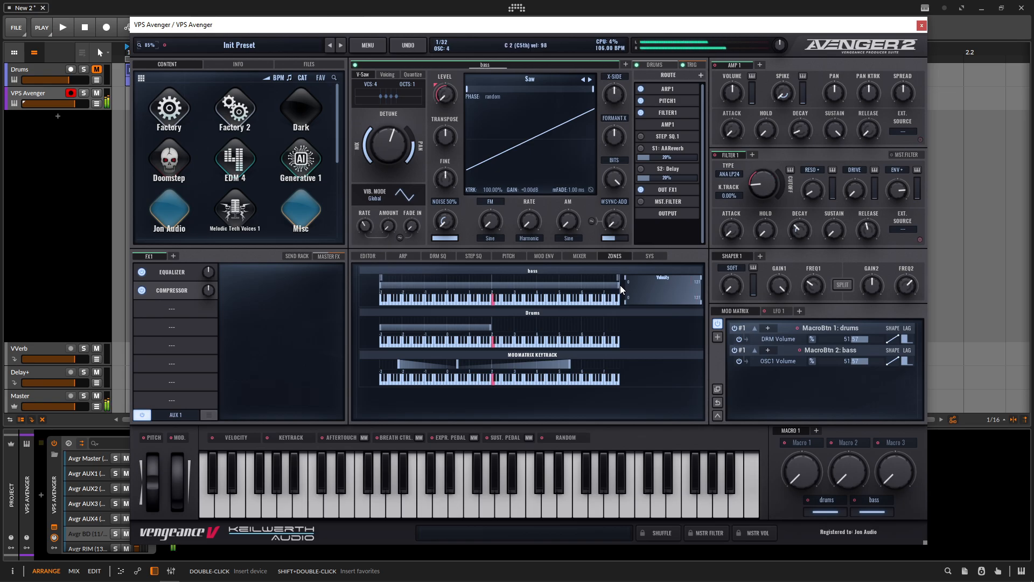
{"action": "left_click_drag", "start_coordinate": [619, 285], "coordinate": [493, 297]}
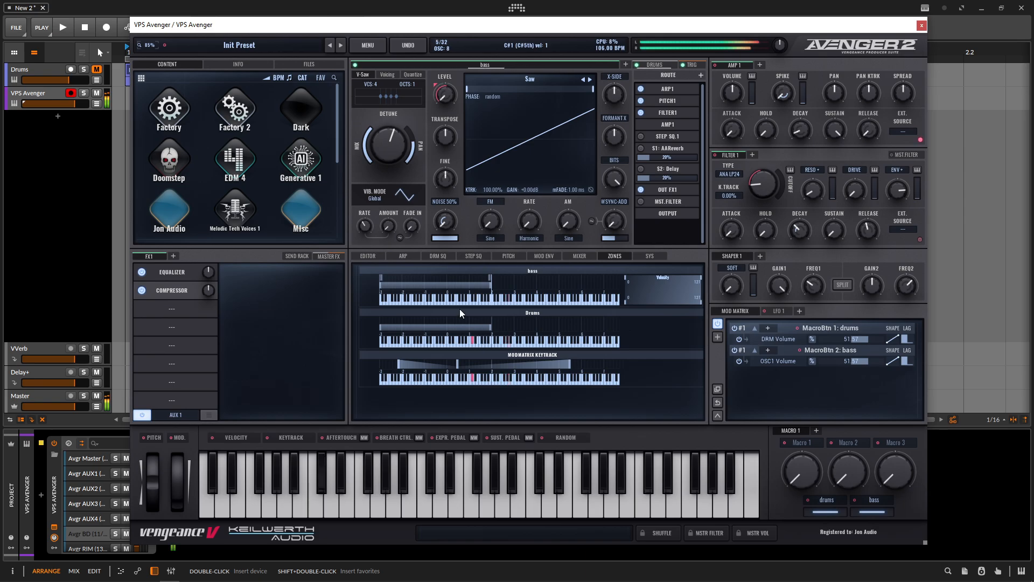
{"action": "left_click", "coordinate": [403, 256]}
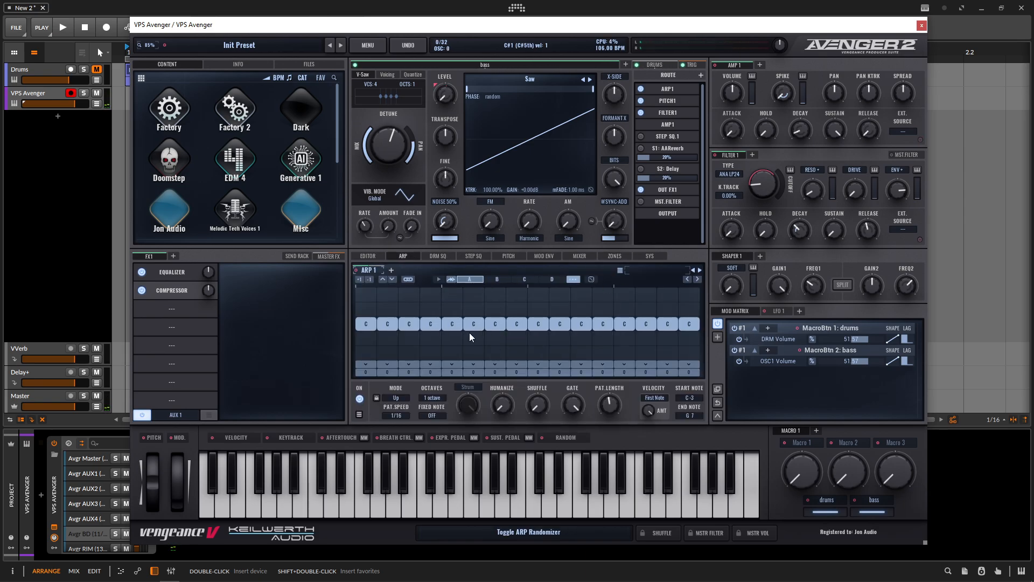
{"action": "left_click", "coordinate": [694, 415]}
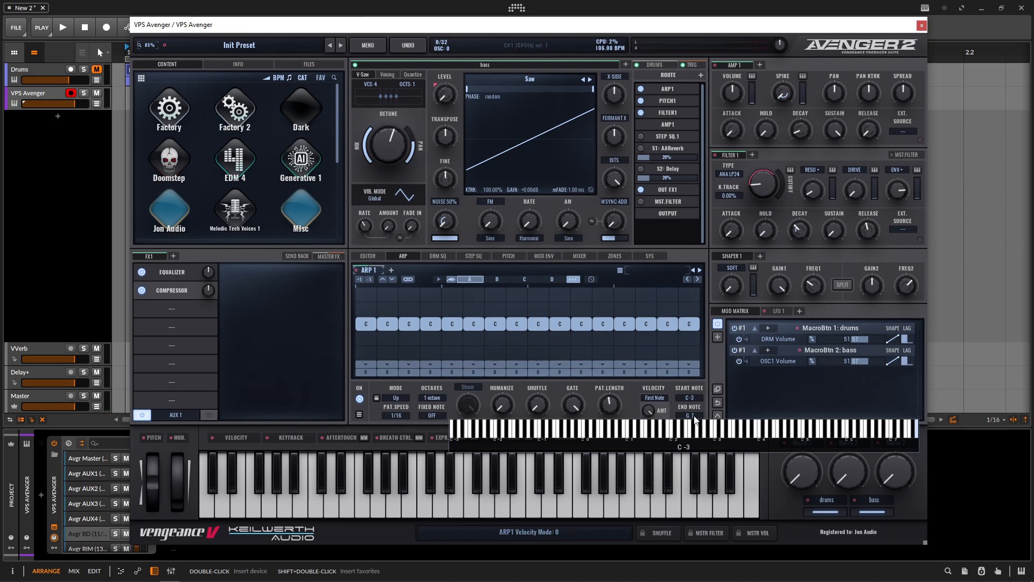
{"action": "left_click", "coordinate": [670, 435]}
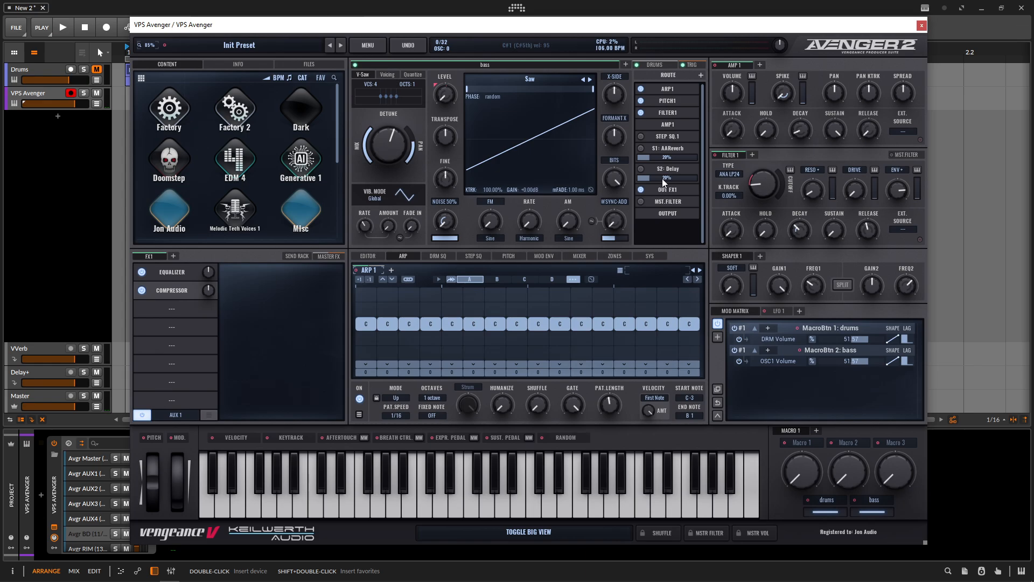
- Add a second oscillator along with a second effects rack, filter and amp
{"action": "left_click", "coordinate": [626, 65]}
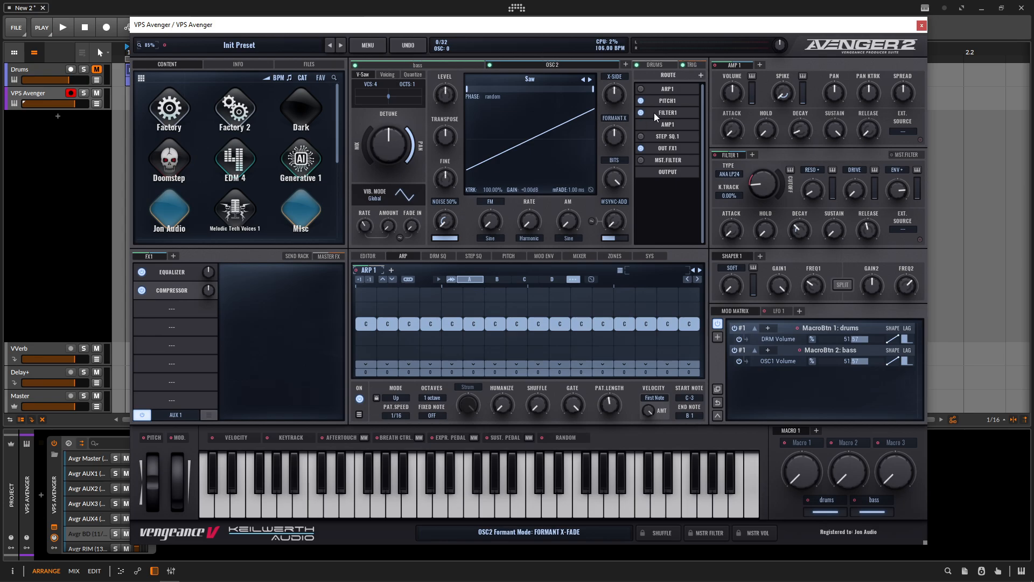
{"action": "left_click", "coordinate": [173, 256]}
{"action": "left_click", "coordinate": [753, 154]}
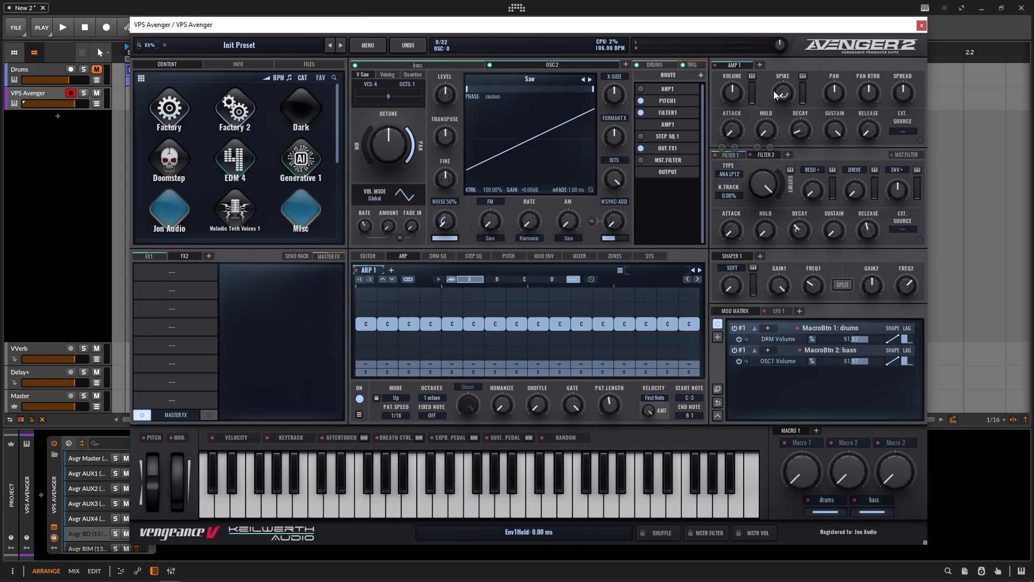
{"action": "left_click", "coordinate": [761, 65]}
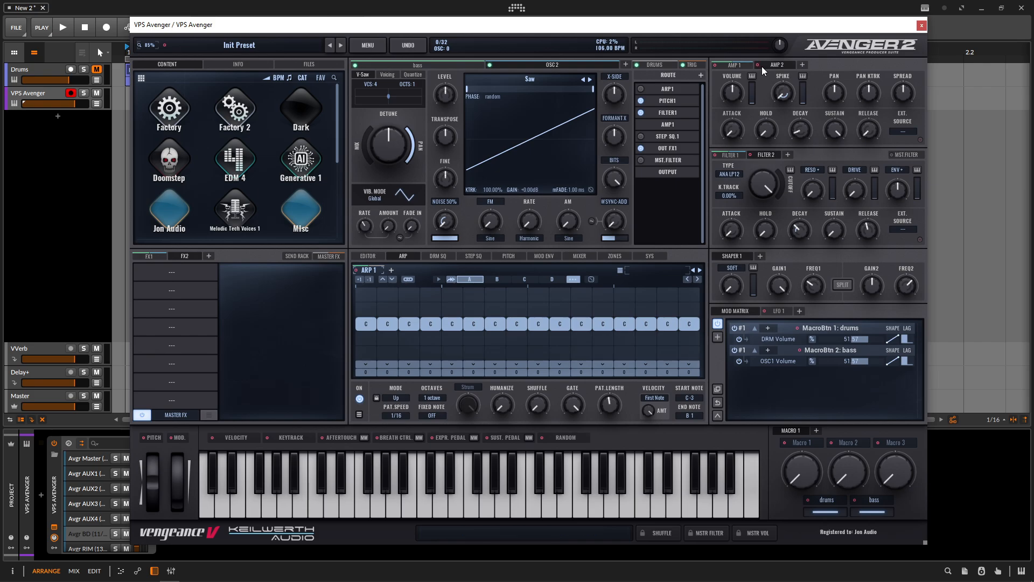
- Change the OSC 2 route to use FX2, FILTER2 and AMP2
{"action": "left_click", "coordinate": [676, 148]}
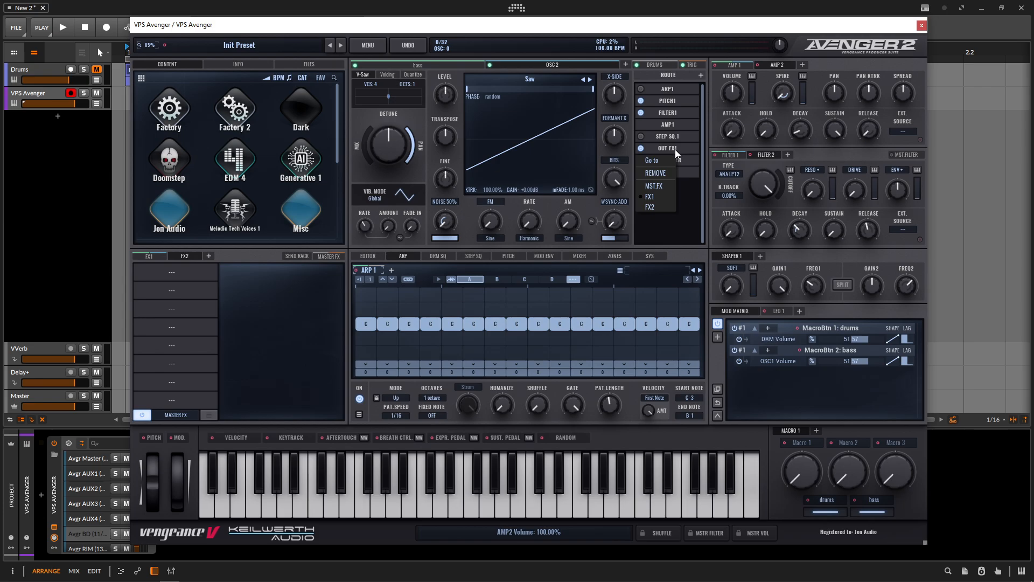
{"action": "left_click", "coordinate": [660, 195]}
{"action": "left_click", "coordinate": [684, 112]}
{"action": "left_click", "coordinate": [669, 177]}
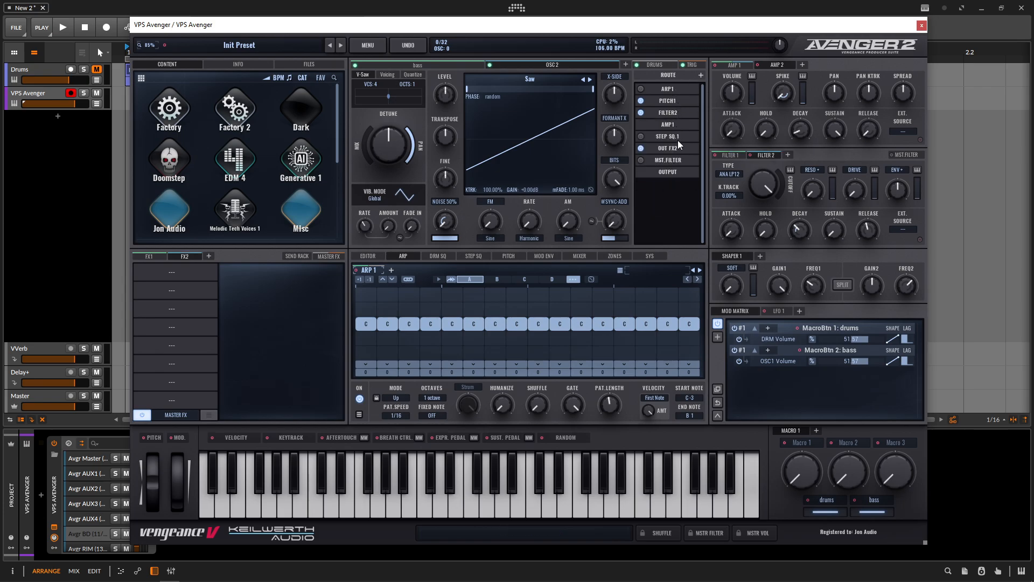
{"action": "left_click", "coordinate": [674, 126]}
{"action": "left_click", "coordinate": [666, 161]}
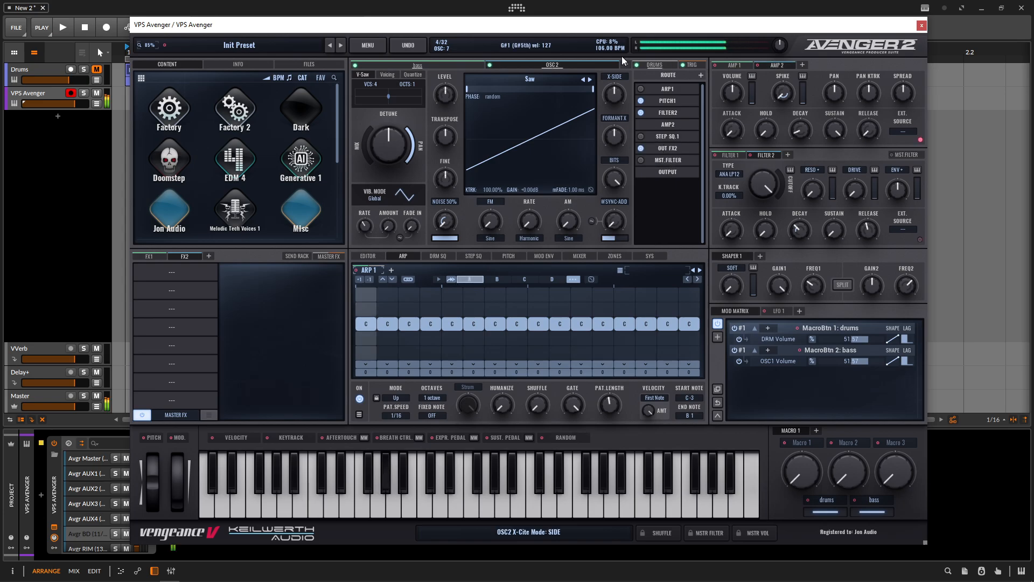
- Solo OSC 2 and add detuned V-Saw voices to it
{"action": "left_click", "coordinate": [561, 57]}
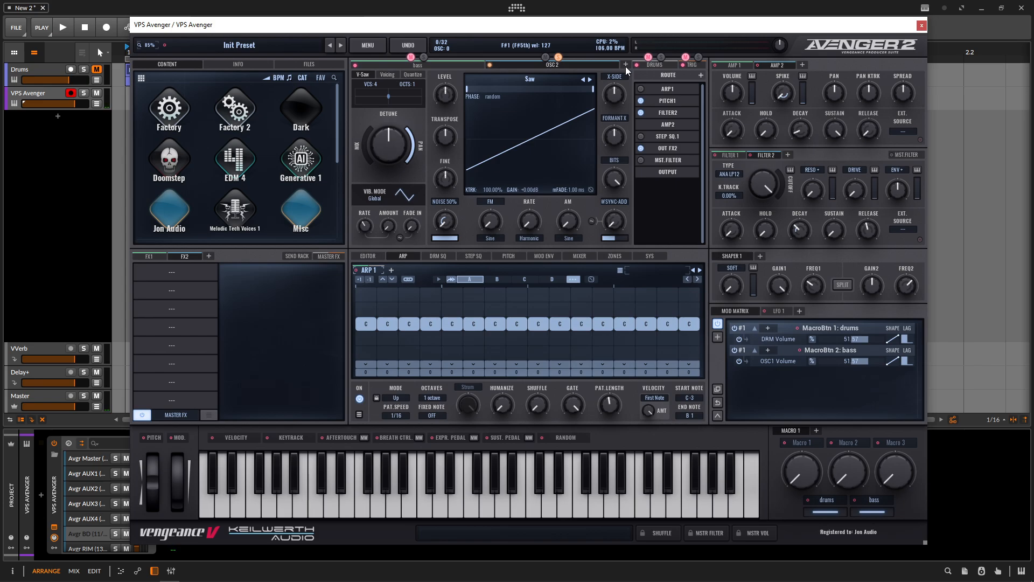
{"action": "left_click_drag", "start_coordinate": [369, 159], "coordinate": [416, 159]}
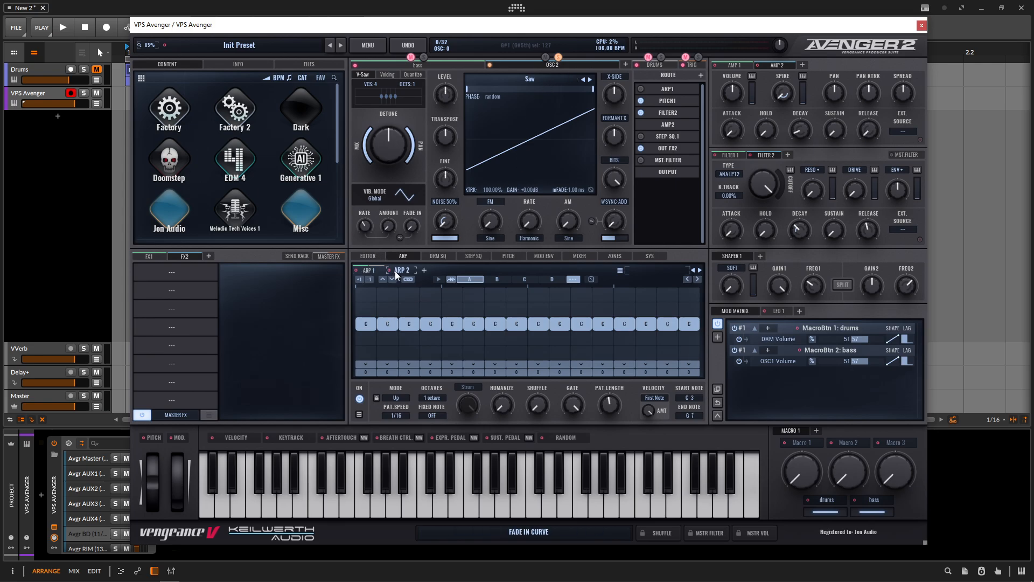
- Add a second arpeggiator, assign ARP2 to the OSC 2 route and enable it
{"action": "left_click", "coordinate": [666, 89]}
{"action": "left_click", "coordinate": [649, 107]}
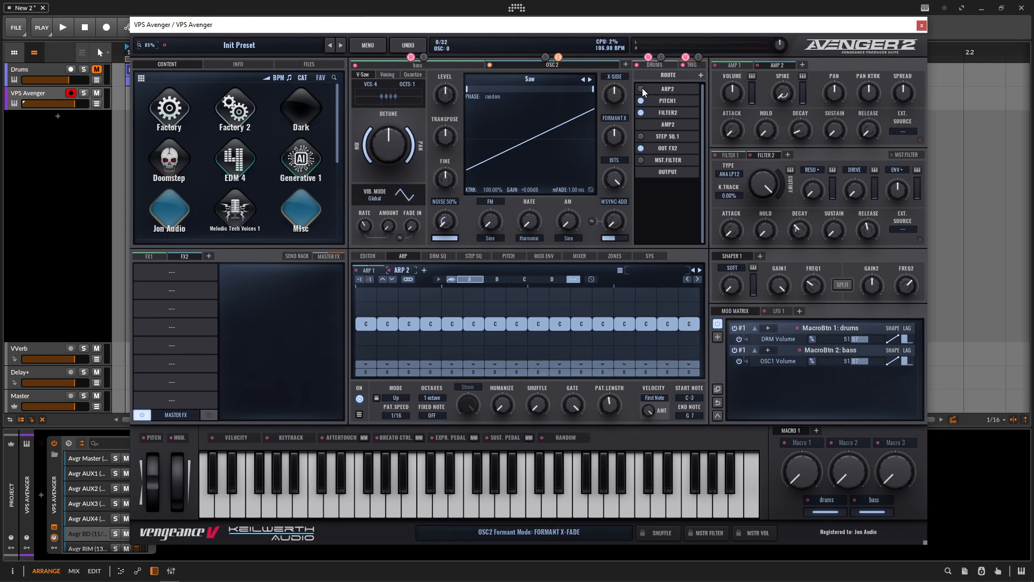
{"action": "left_click", "coordinate": [641, 89]}
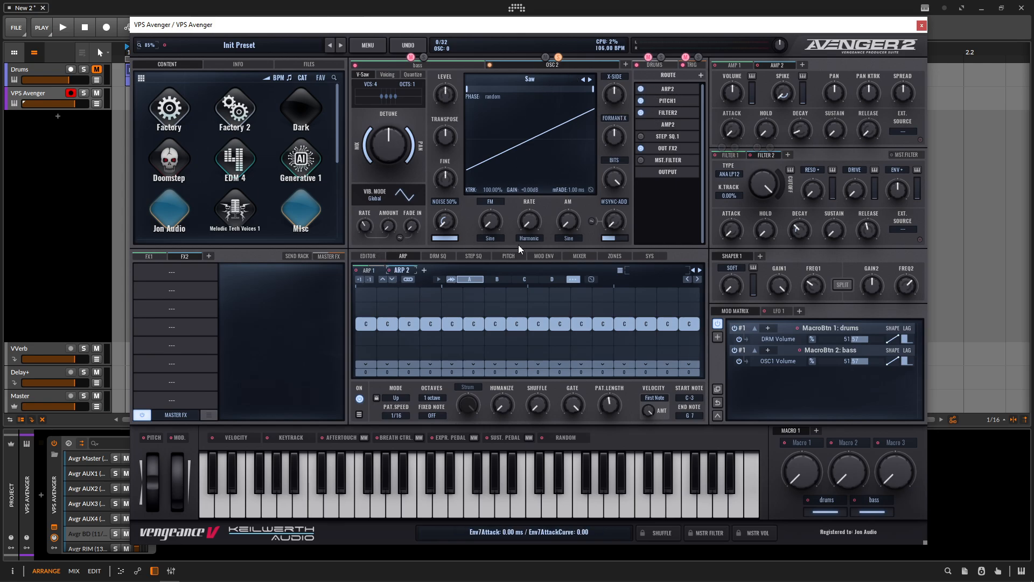
- Remove steps 3, 6, 11 and 15 from the ARP 2 pattern to create a rhythm with rests
{"action": "left_click", "coordinate": [415, 326]}
{"action": "left_click", "coordinate": [468, 325]}
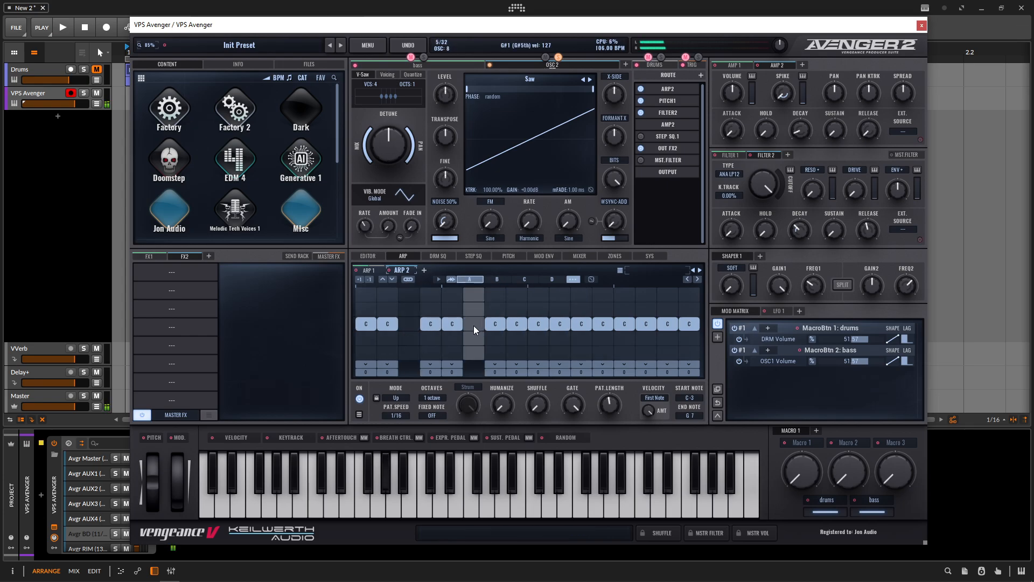
{"action": "left_click", "coordinate": [581, 325]}
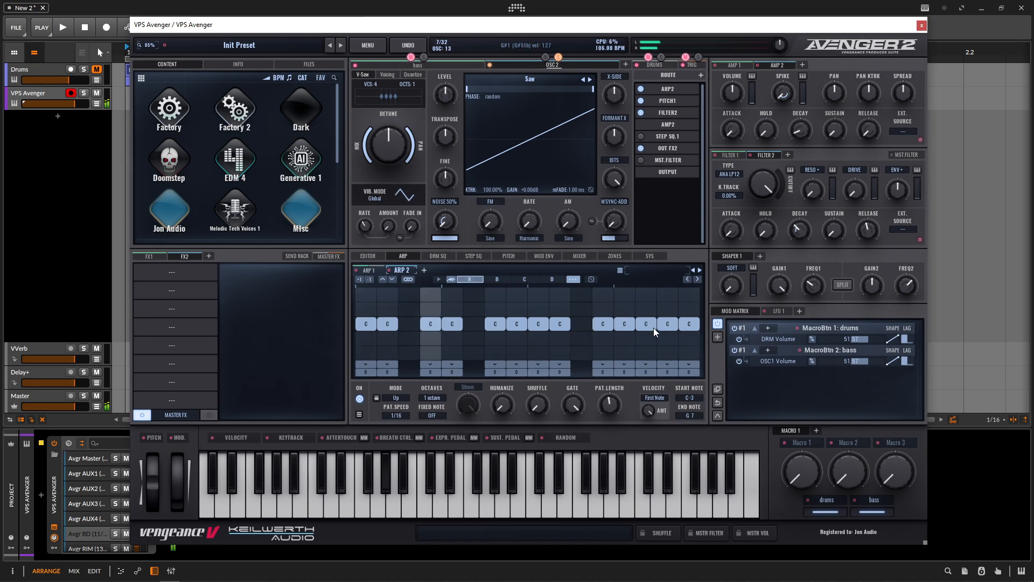
{"action": "left_click", "coordinate": [667, 328]}
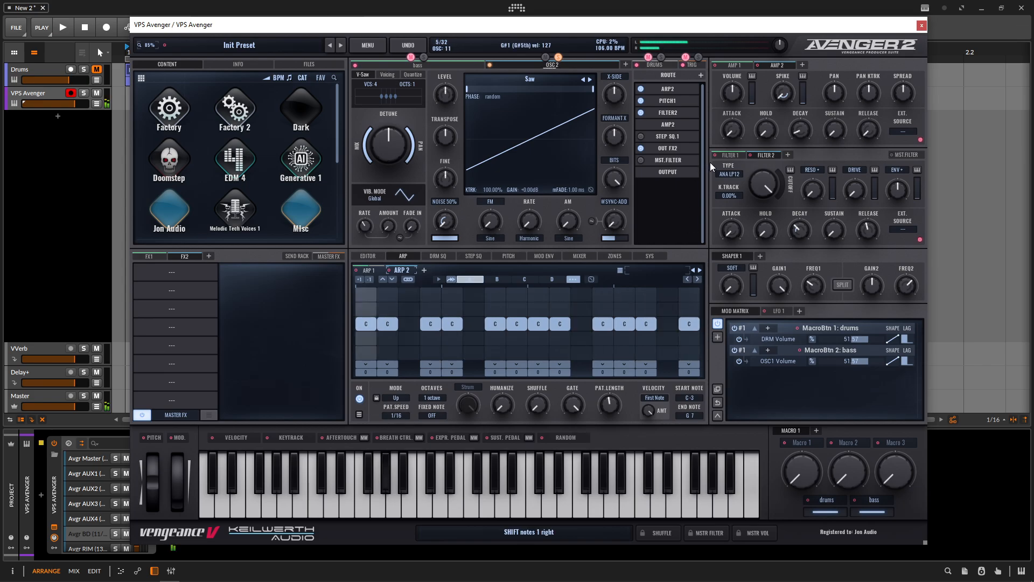
- Lower the Filter 2 cutoff, raise its envelope amount and resonance, and increase the AMP 2 spread
{"action": "left_click_drag", "start_coordinate": [767, 182], "coordinate": [867, 229]}
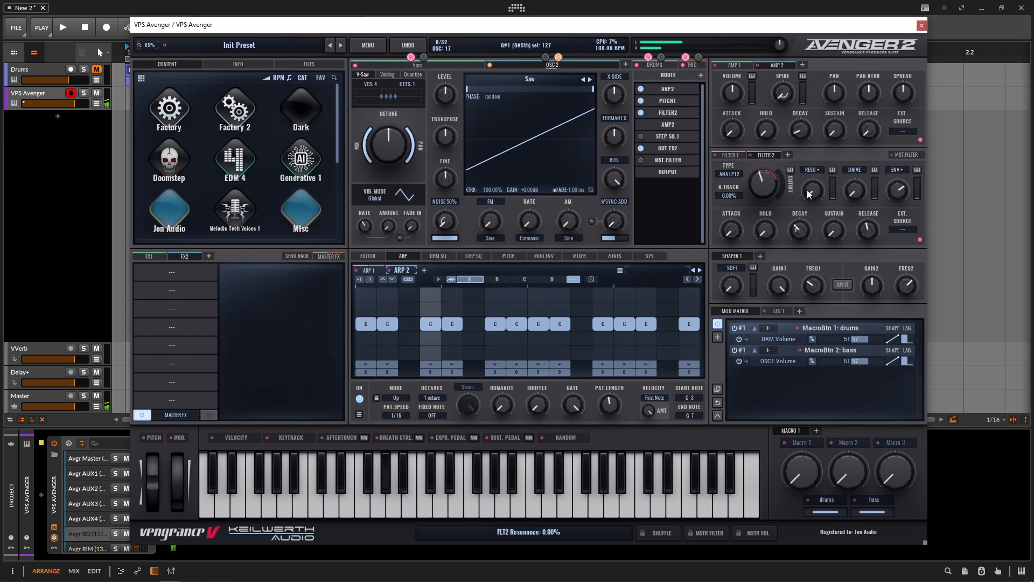
{"action": "left_click_drag", "start_coordinate": [808, 192], "coordinate": [808, 174]}
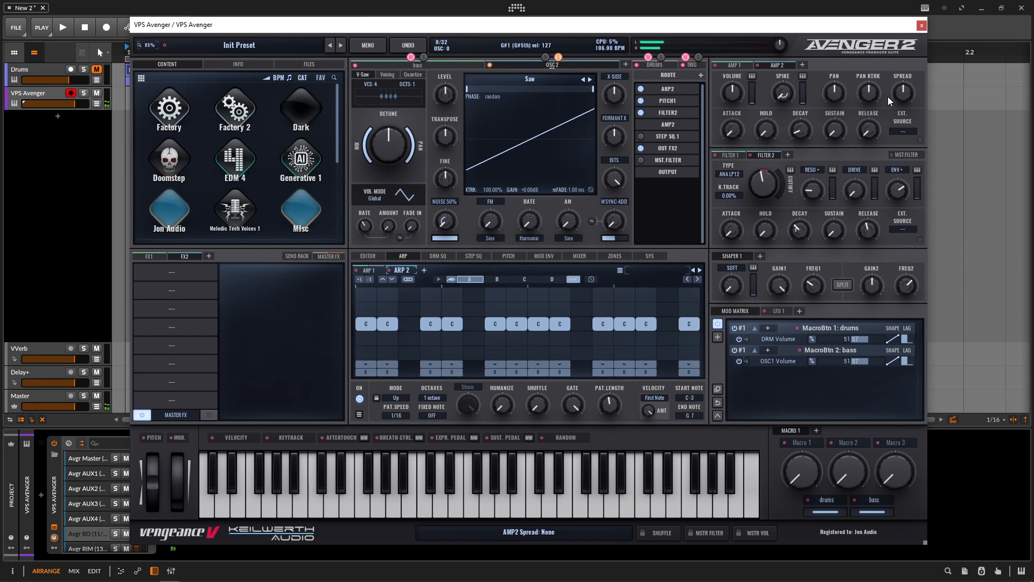
{"action": "left_click_drag", "start_coordinate": [904, 95], "coordinate": [904, 76]}
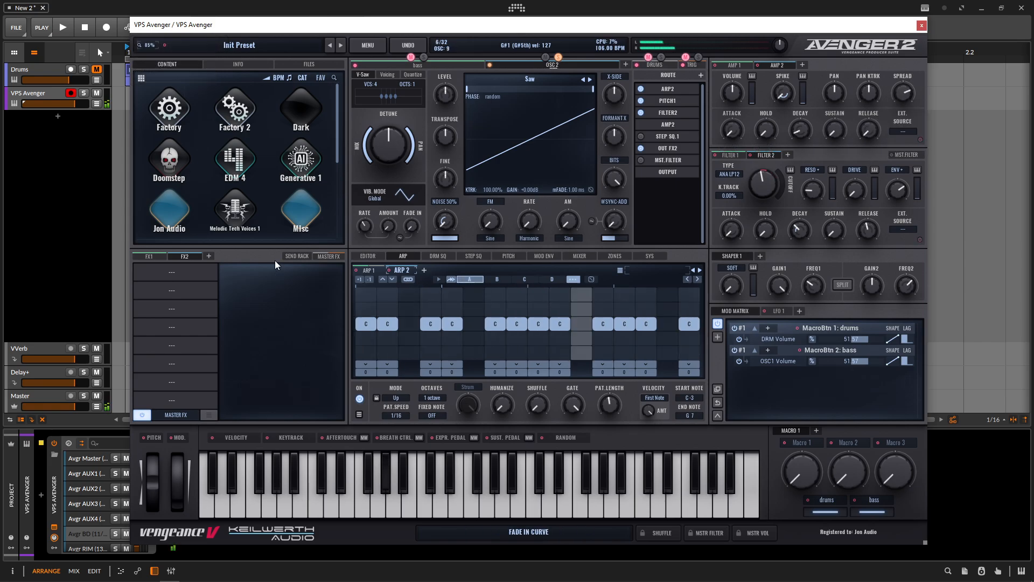
- Fill the FX2 rack with Compressor, Delay and AA-Reverb, setting the compressor threshold to about -15 dB and the reverb mix to about 13
{"action": "left_click", "coordinate": [171, 271]}
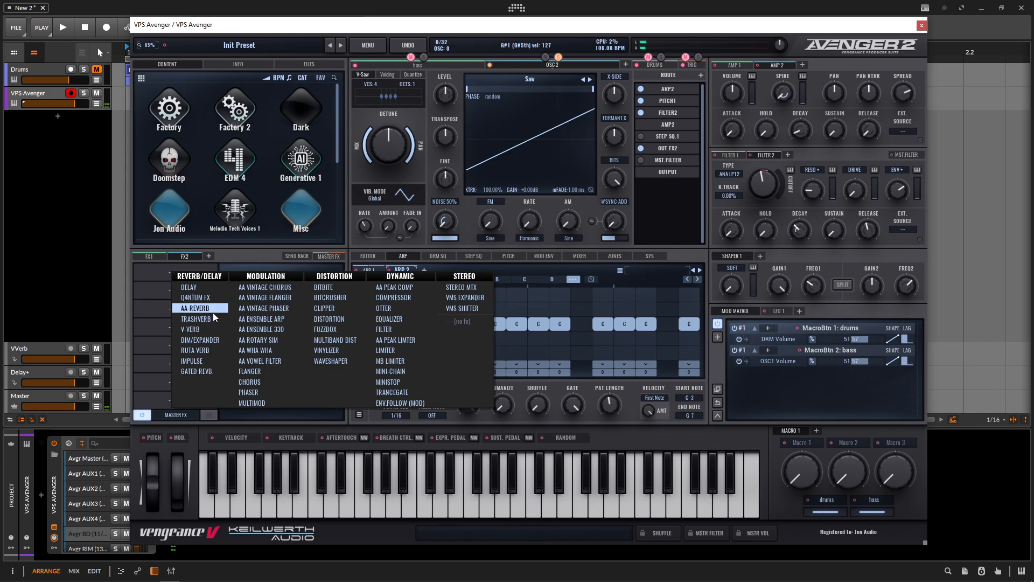
{"action": "left_click", "coordinate": [206, 288]}
{"action": "left_click", "coordinate": [172, 289]}
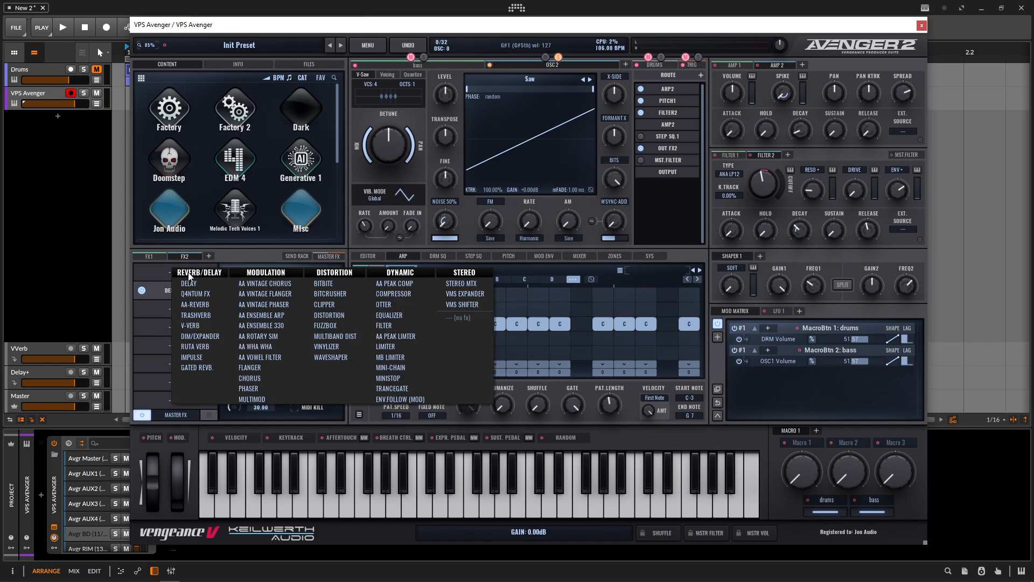
{"action": "left_click", "coordinate": [394, 293]}
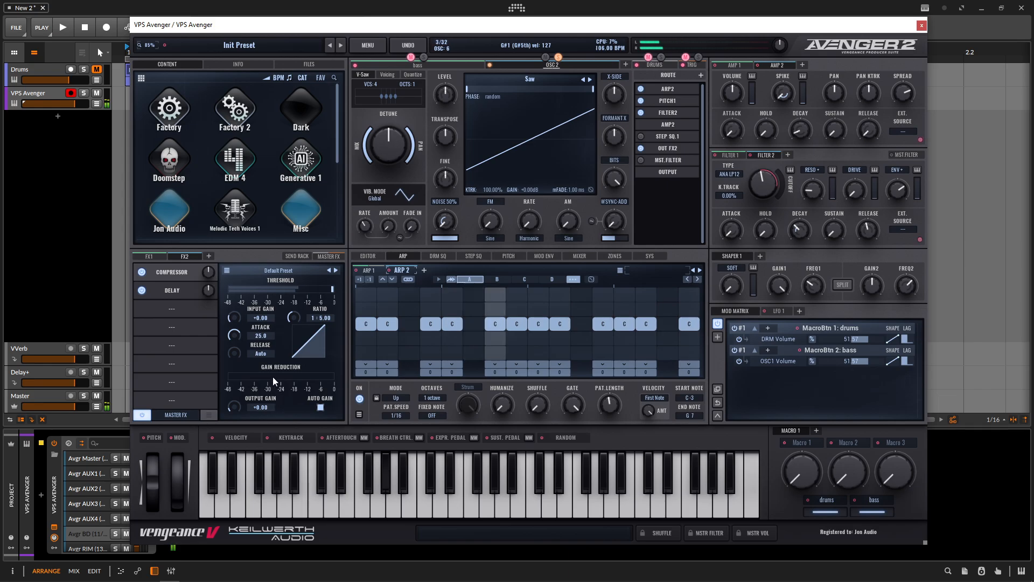
{"action": "left_click_drag", "start_coordinate": [333, 290], "coordinate": [300, 291]}
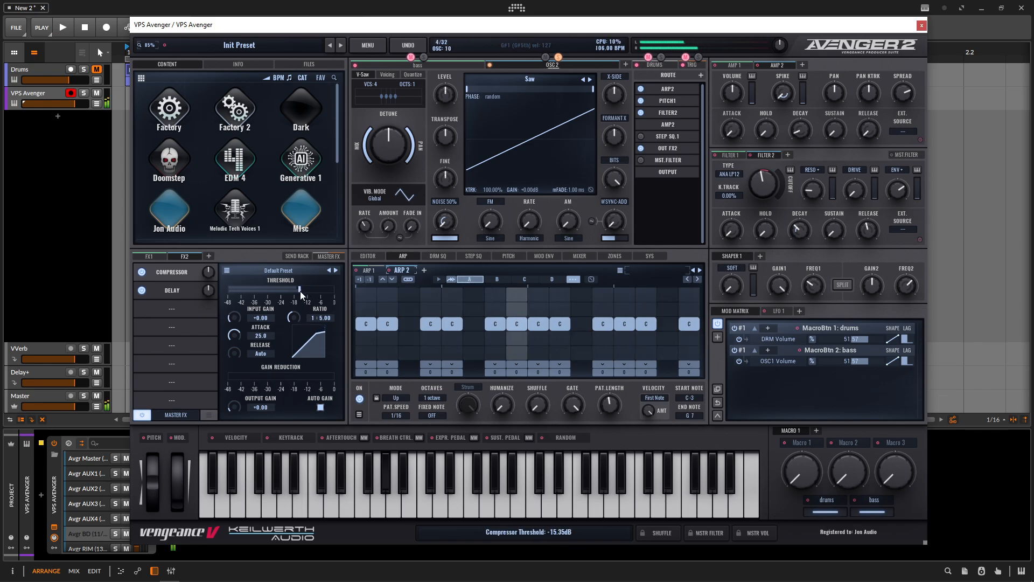
{"action": "left_click", "coordinate": [173, 308]}
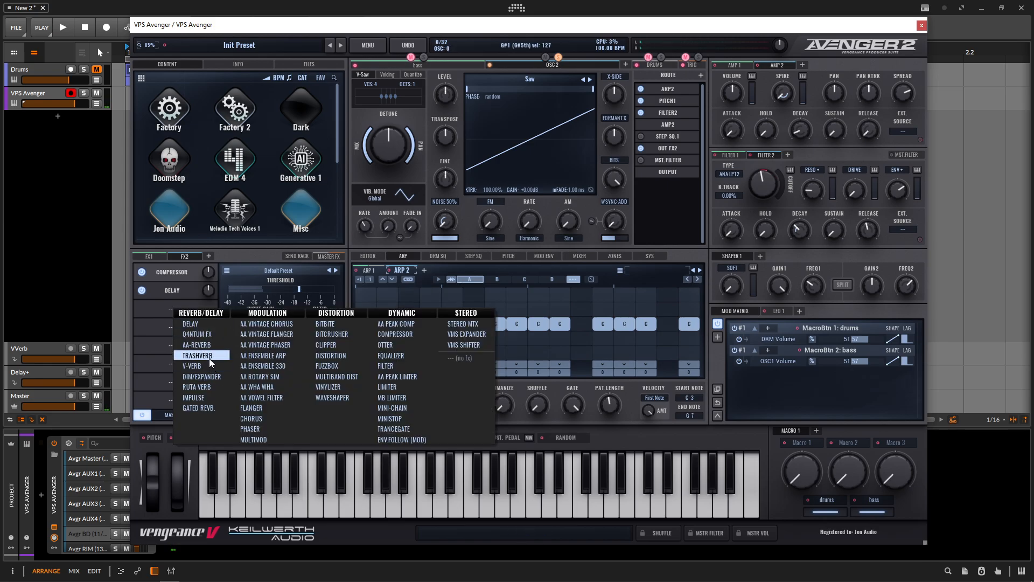
{"action": "left_click", "coordinate": [211, 344]}
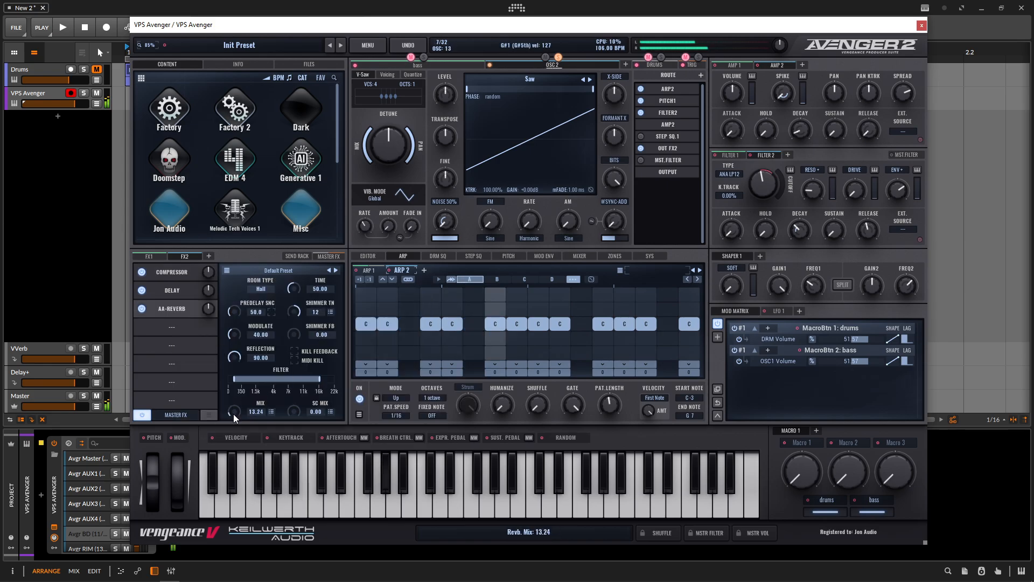
- Rename OSC 2 as "arp" and turn off its solo
{"action": "double_click", "coordinate": [553, 64]}
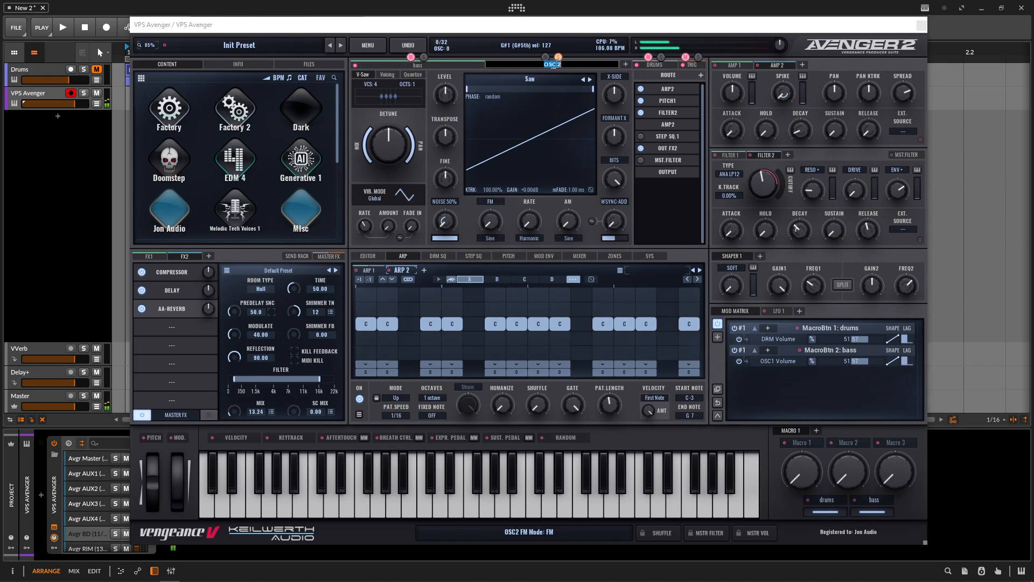
{"action": "type", "text": "arp"}
{"action": "key", "text": "Return"}
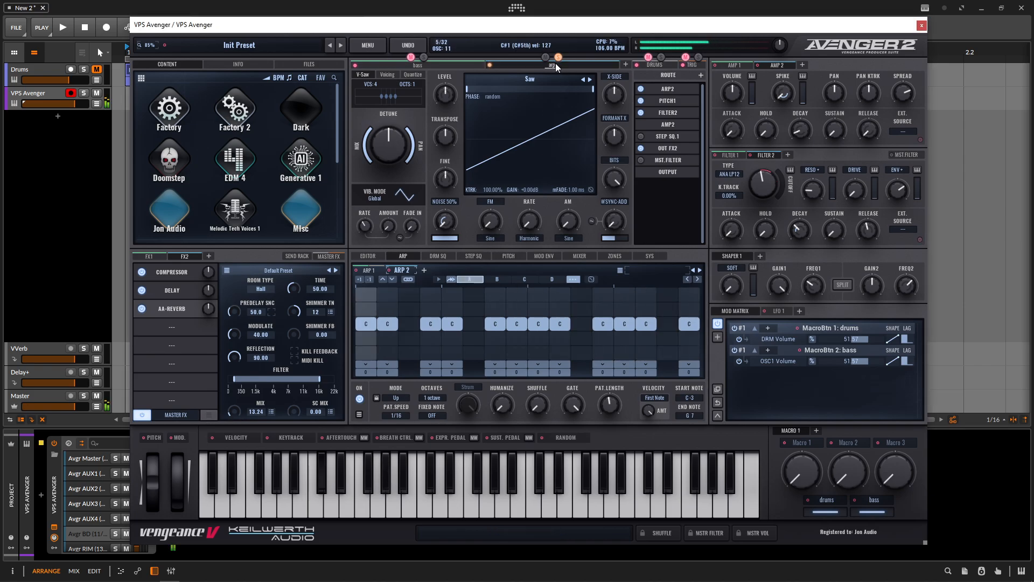
{"action": "left_click", "coordinate": [558, 58]}
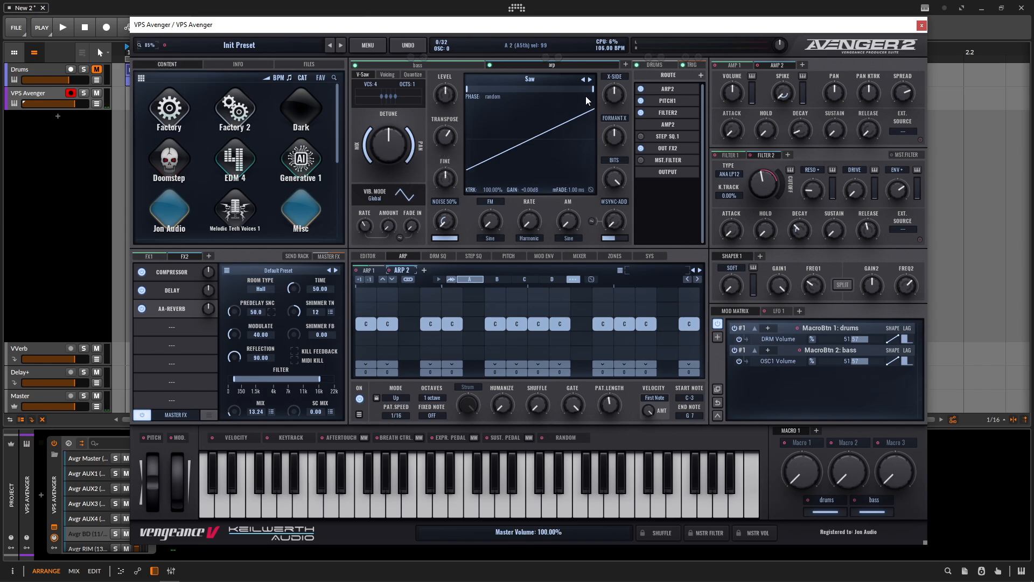
- Limit the arp's key zone to the upper keys, starting where the bass zone ends
{"action": "left_click", "coordinate": [613, 256]}
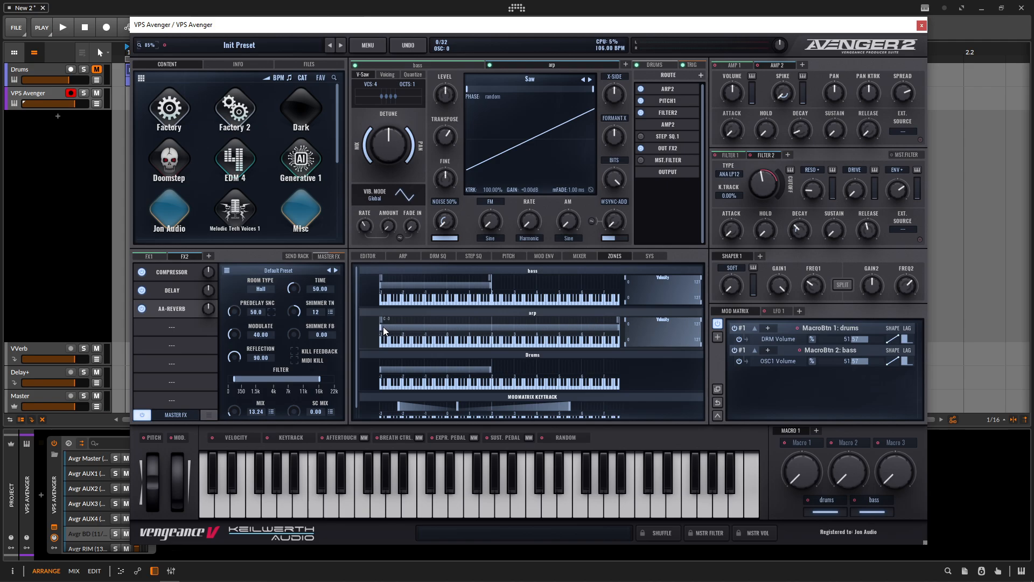
{"action": "left_click_drag", "start_coordinate": [383, 326], "coordinate": [493, 327]}
{"action": "left_click", "coordinate": [494, 341]}
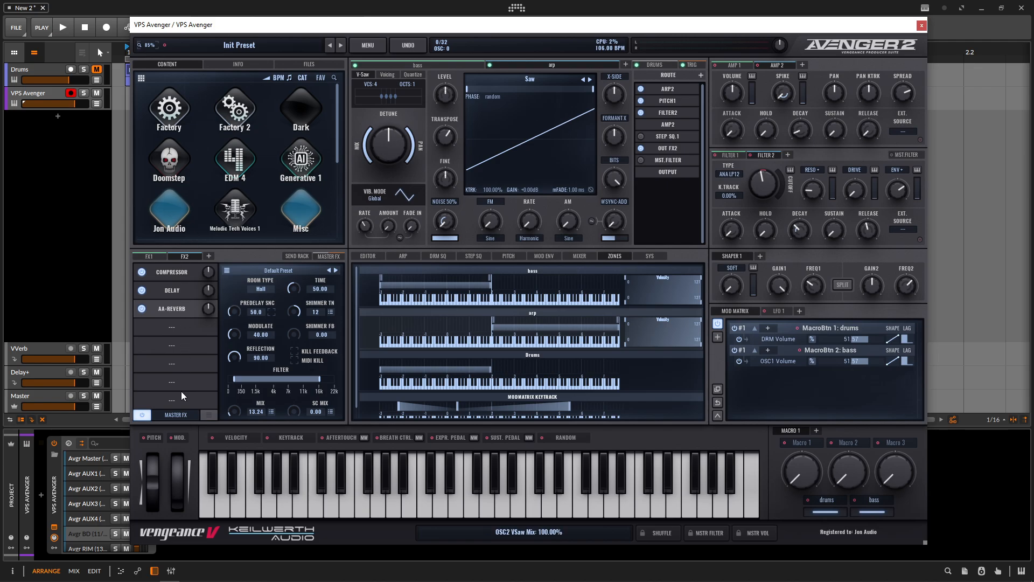
- Route the FX2 rack's output to AUX 2 and check it by briefly soloing the AUX2 chain in the host
{"action": "left_click", "coordinate": [175, 415]}
{"action": "left_click", "coordinate": [172, 454]}
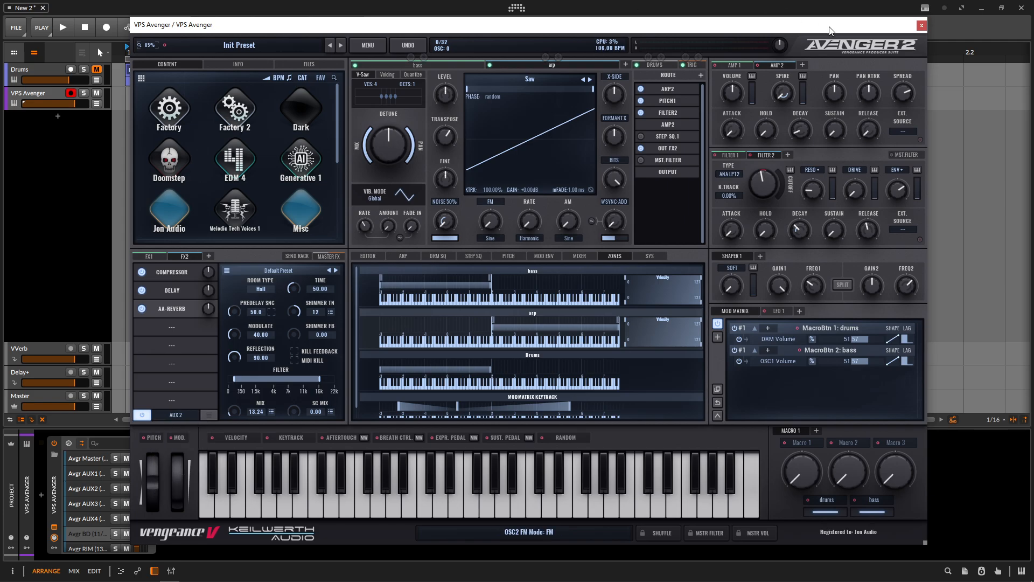
{"action": "left_click", "coordinate": [922, 26]}
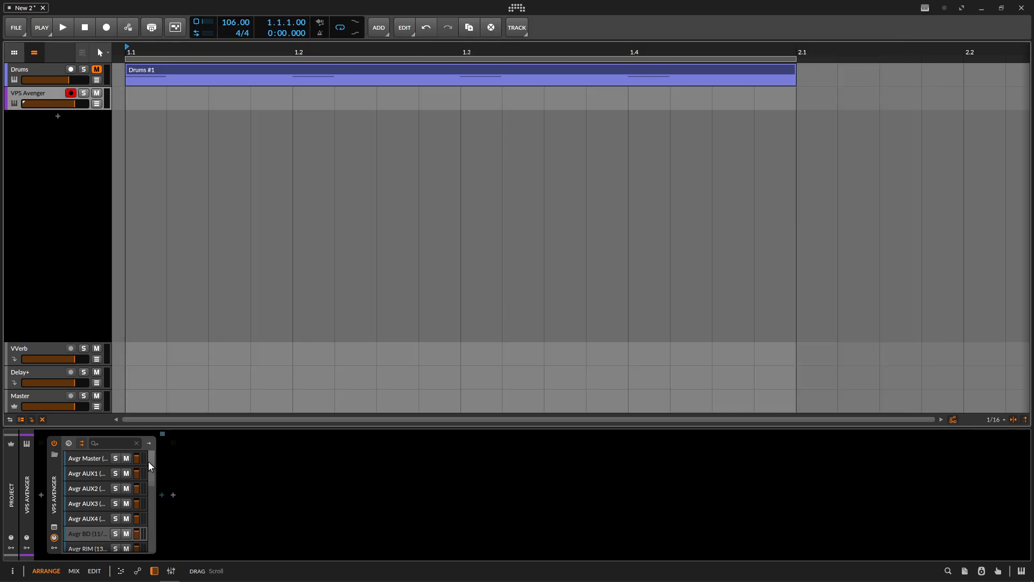
{"action": "left_click", "coordinate": [114, 489]}
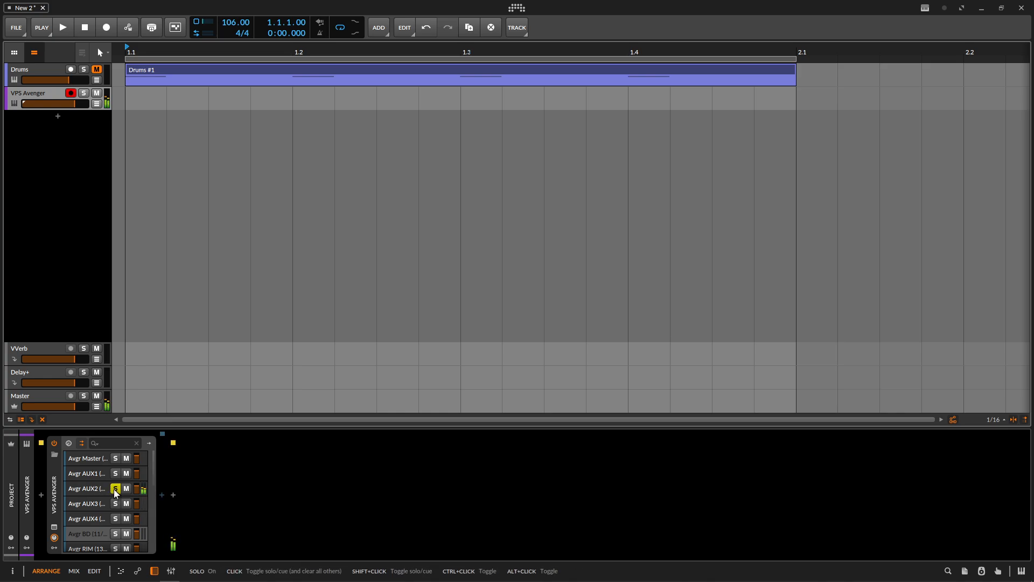
{"action": "left_click", "coordinate": [114, 489]}
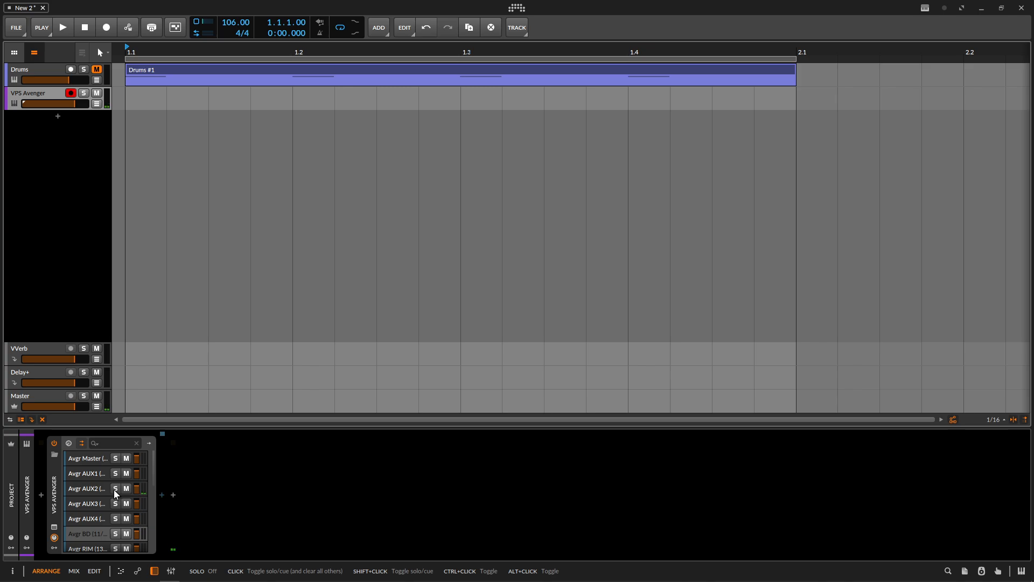
- Reopen the Avenger window and switch the drums macro off and back on to audition the patch without drums
{"action": "left_click", "coordinate": [54, 528]}
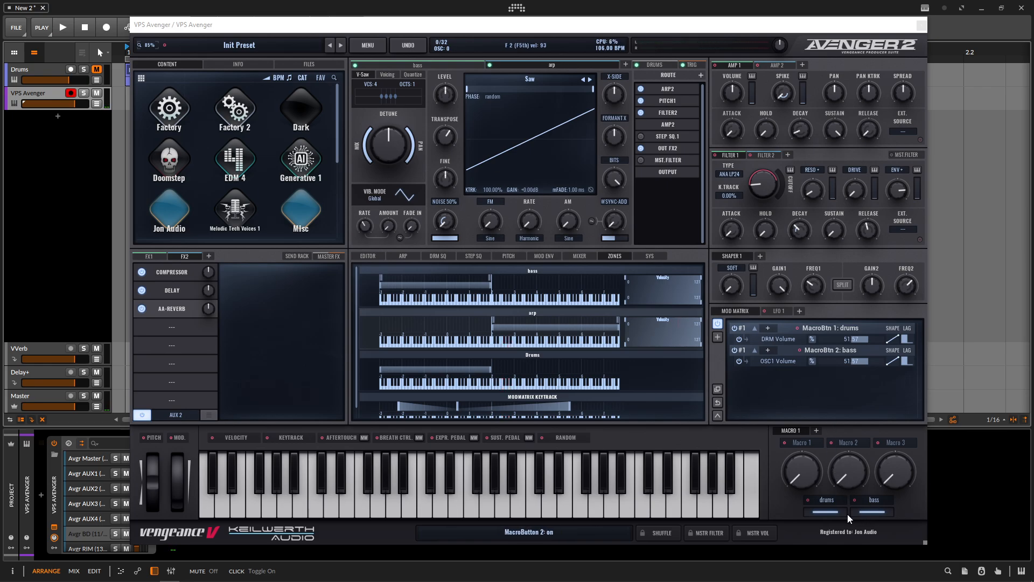
{"action": "left_click", "coordinate": [834, 510]}
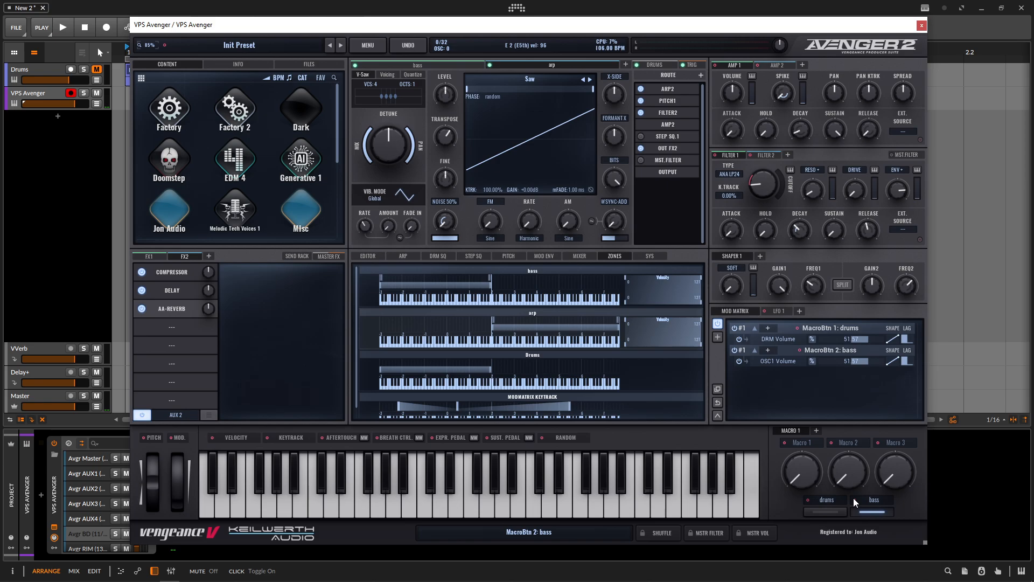
{"action": "left_click", "coordinate": [826, 506]}
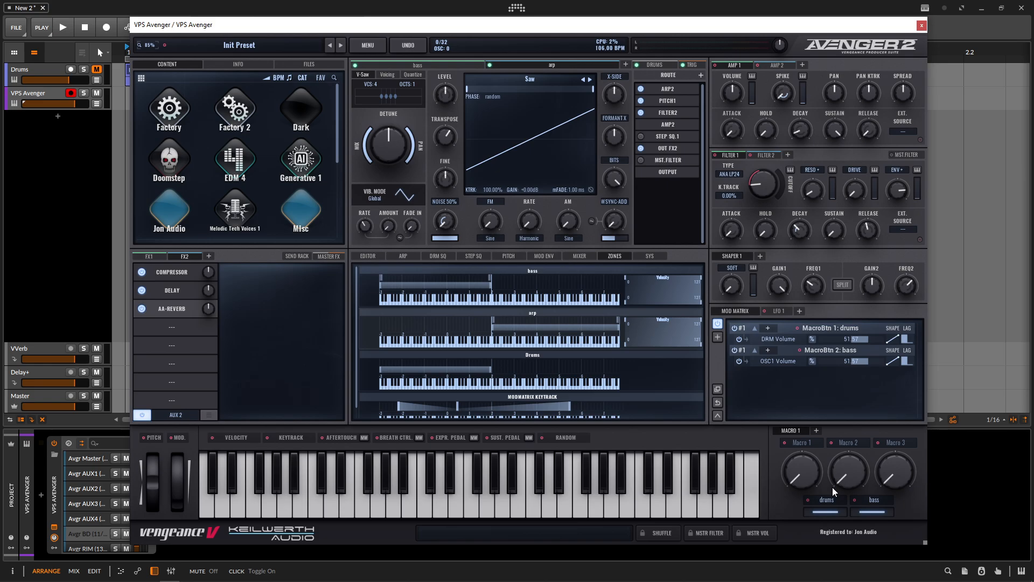
- Load the SQ Neon Soul preset from the Sequences category of the Neon Soul bank
{"action": "scroll", "coordinate": [270, 164], "scroll_direction": "down", "scroll_amount": 3}
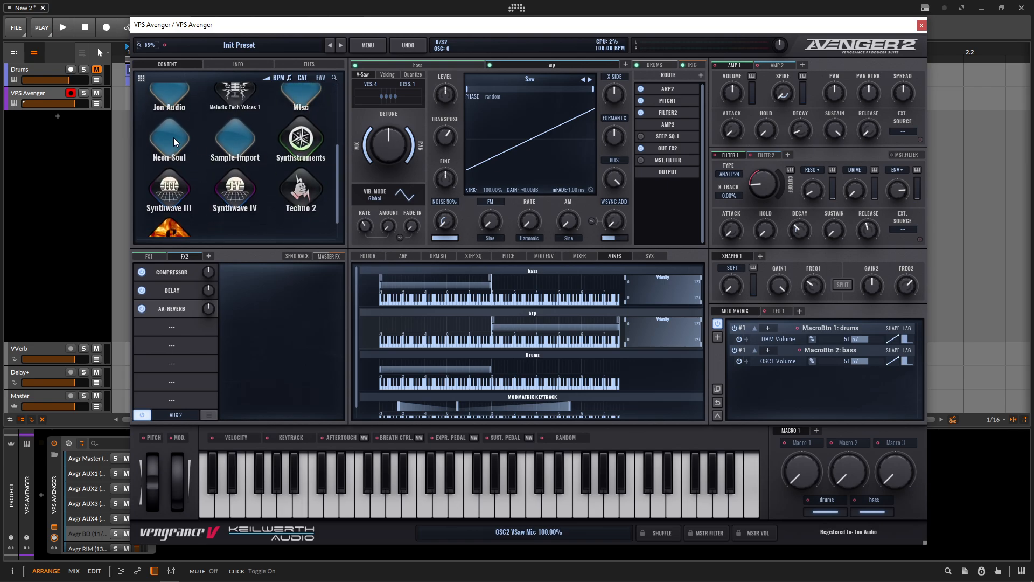
{"action": "left_click", "coordinate": [174, 140]}
{"action": "scroll", "coordinate": [167, 162], "scroll_direction": "down", "scroll_amount": 5}
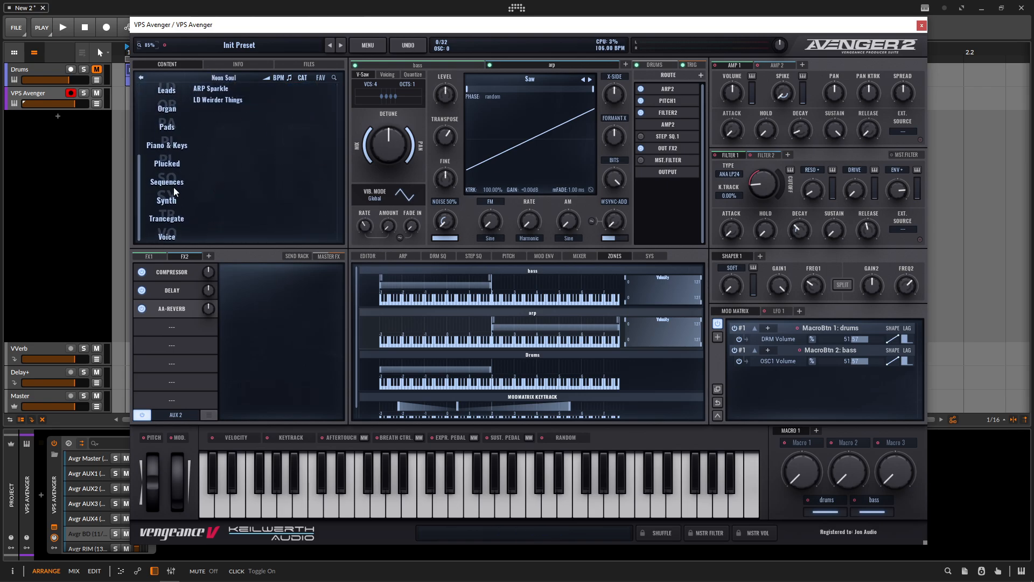
{"action": "left_click", "coordinate": [174, 185]}
{"action": "left_click", "coordinate": [214, 88]}
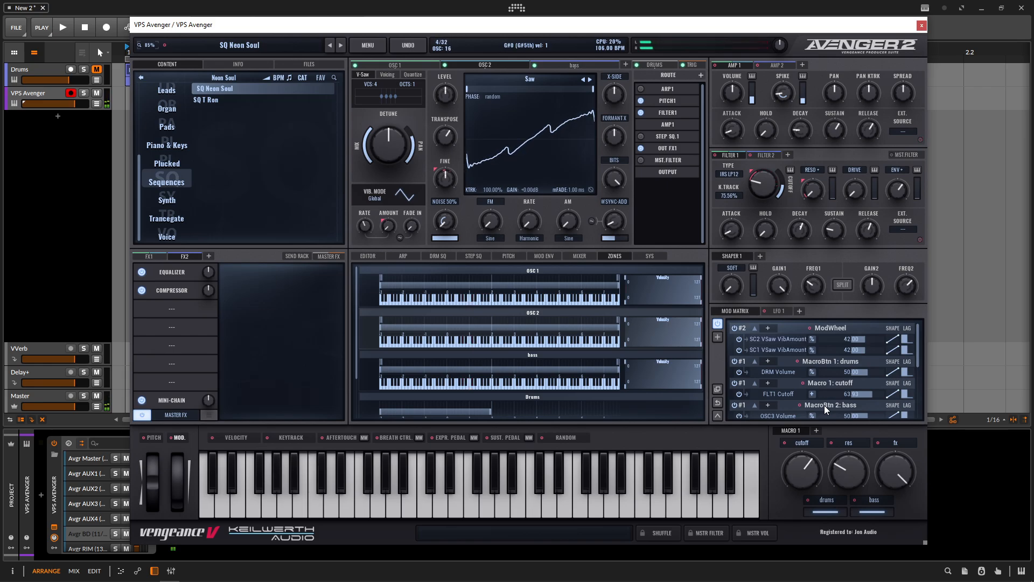
- Audition the preset with the drums and bass macro switches off, and turn both back on
{"action": "left_click", "coordinate": [832, 510]}
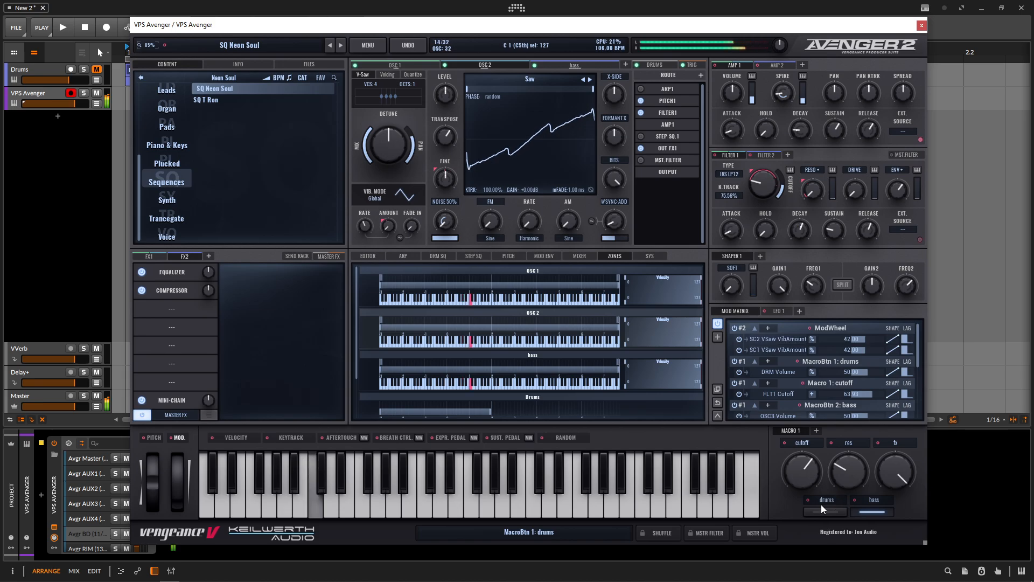
{"action": "left_click", "coordinate": [825, 511]}
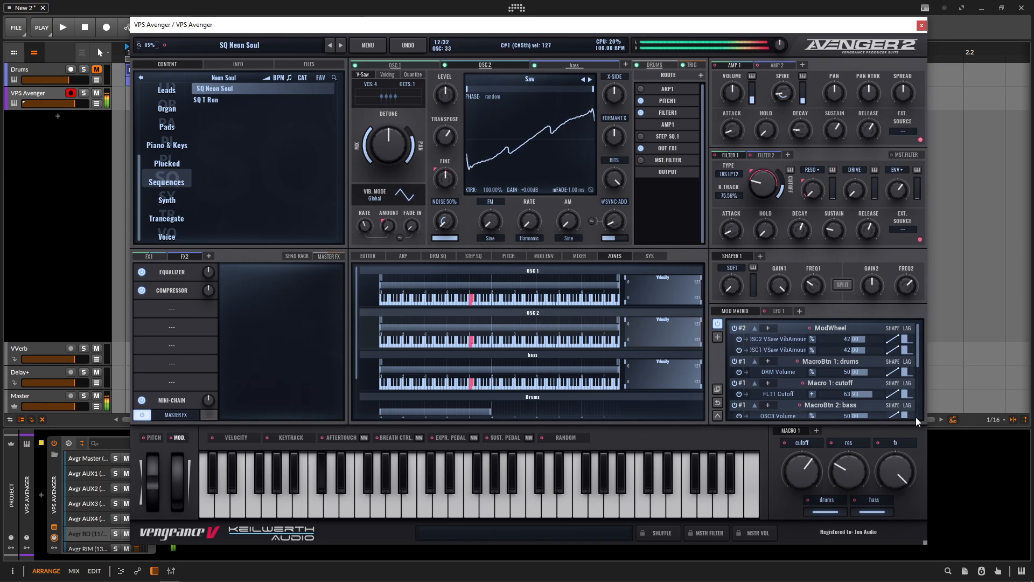
{"action": "left_click", "coordinate": [826, 512]}
{"action": "left_click", "coordinate": [868, 512]}
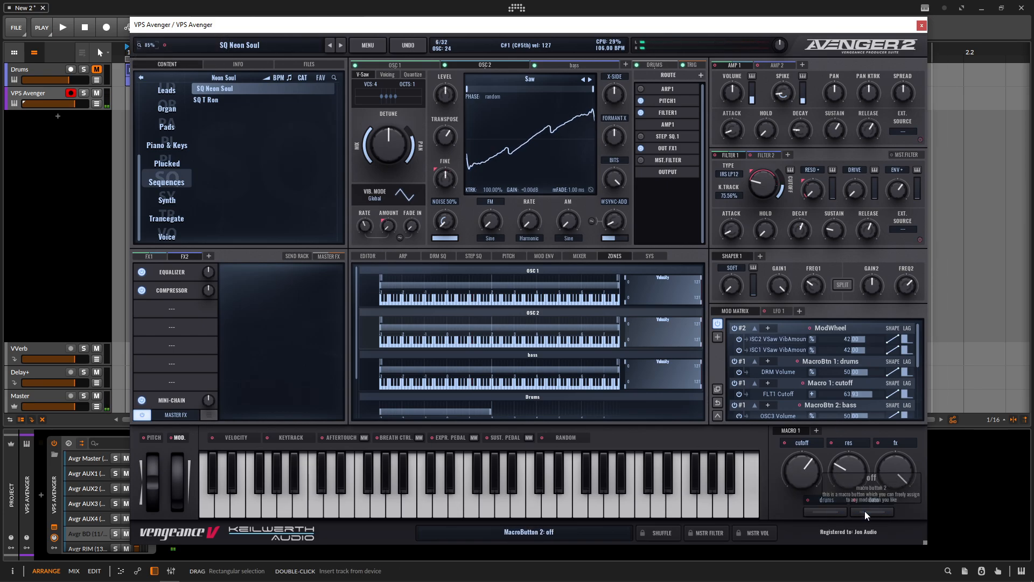
{"action": "mouse_move", "coordinate": [903, 478]}
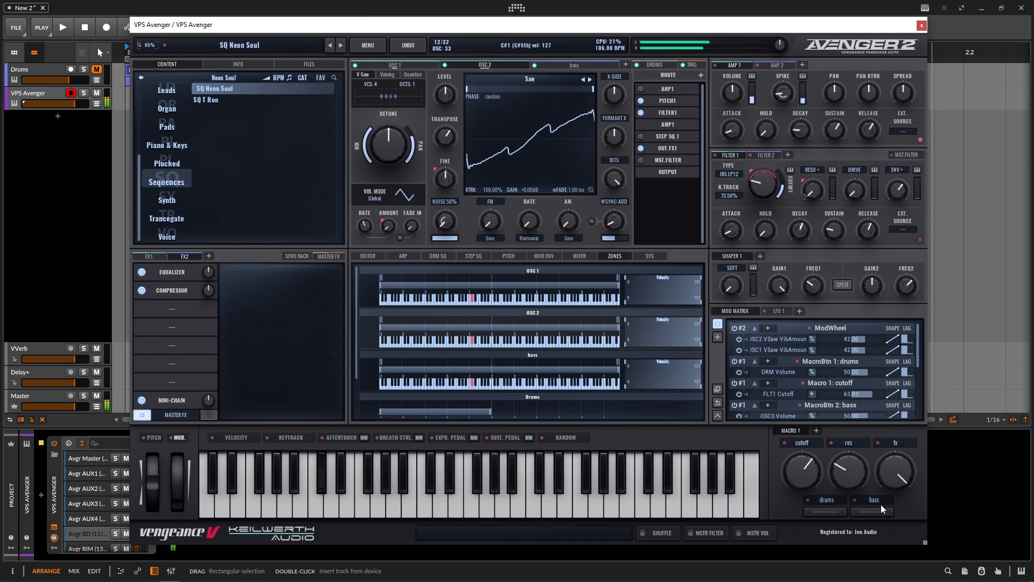
{"action": "left_click", "coordinate": [881, 512]}
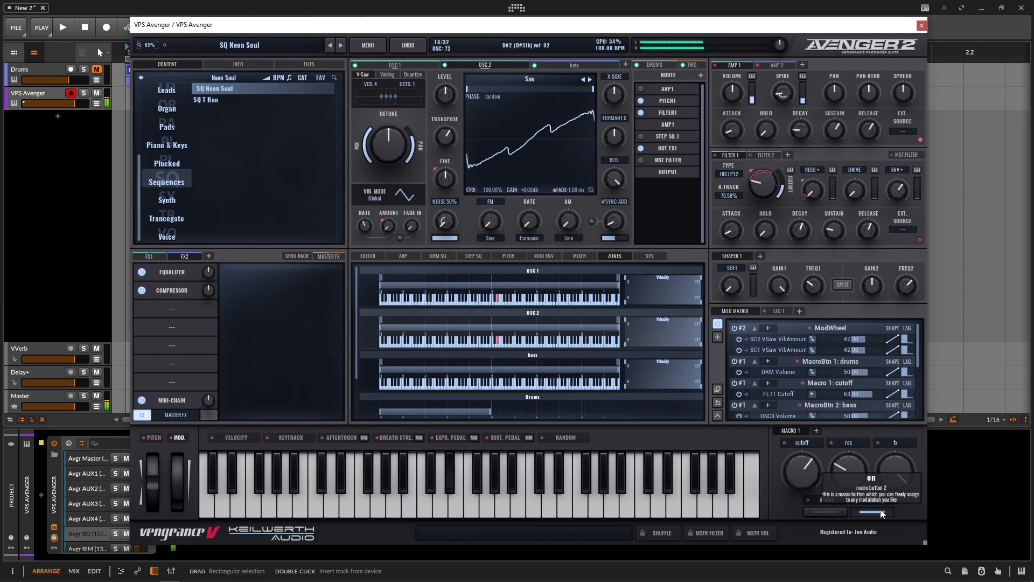
{"action": "left_click", "coordinate": [836, 512]}
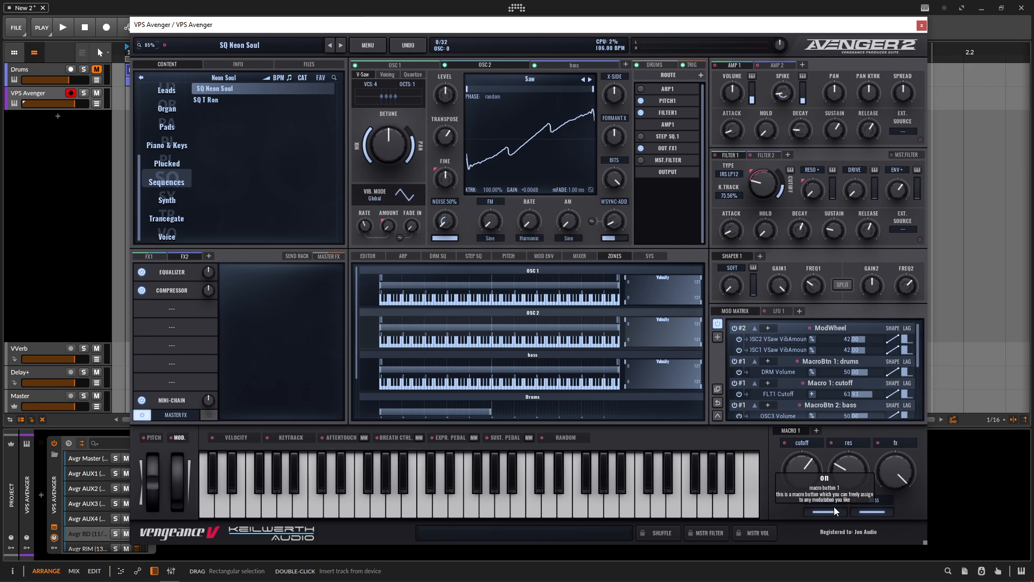
{"action": "mouse_move", "coordinate": [864, 463]}
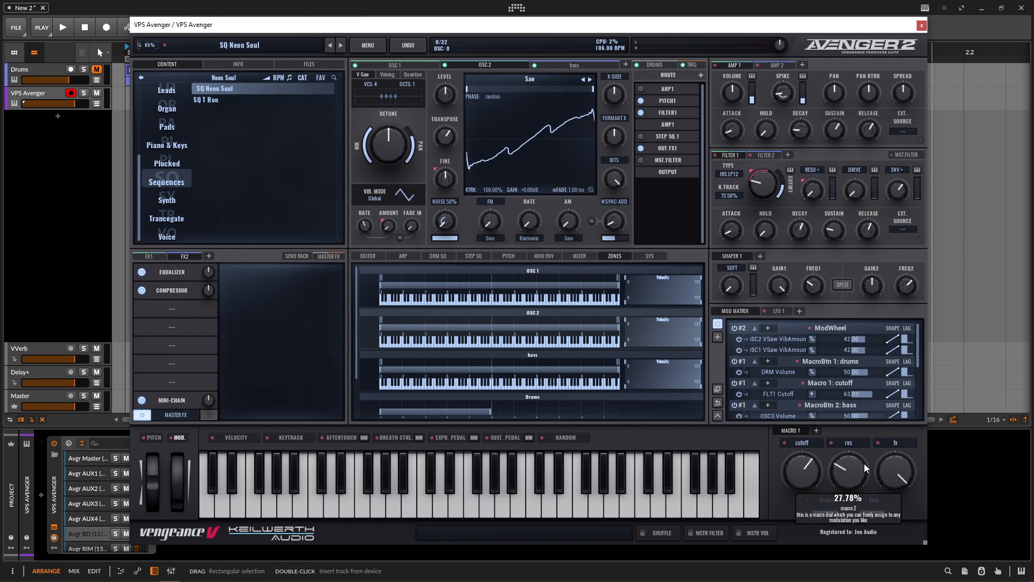
{"action": "mouse_move", "coordinate": [808, 289]}
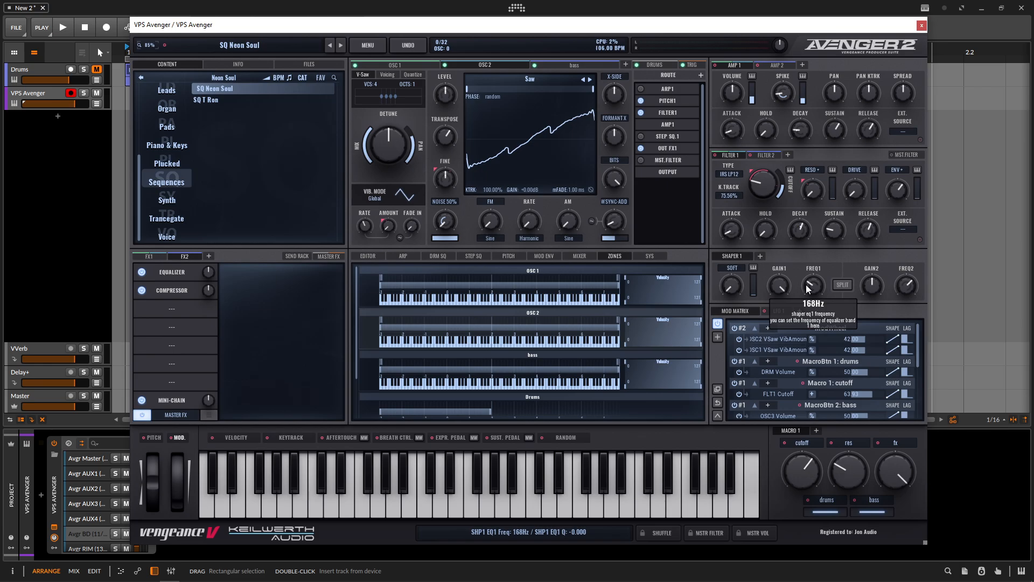